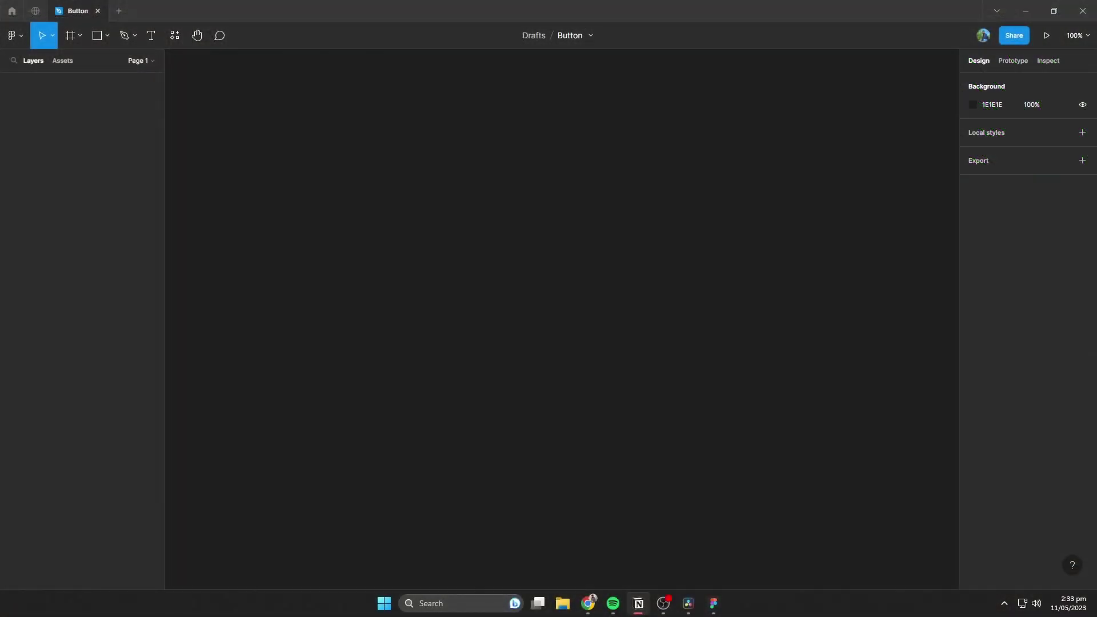
Add an iPhone 13 mini preset frame to the canvas
{"action": "key", "text": "f"}
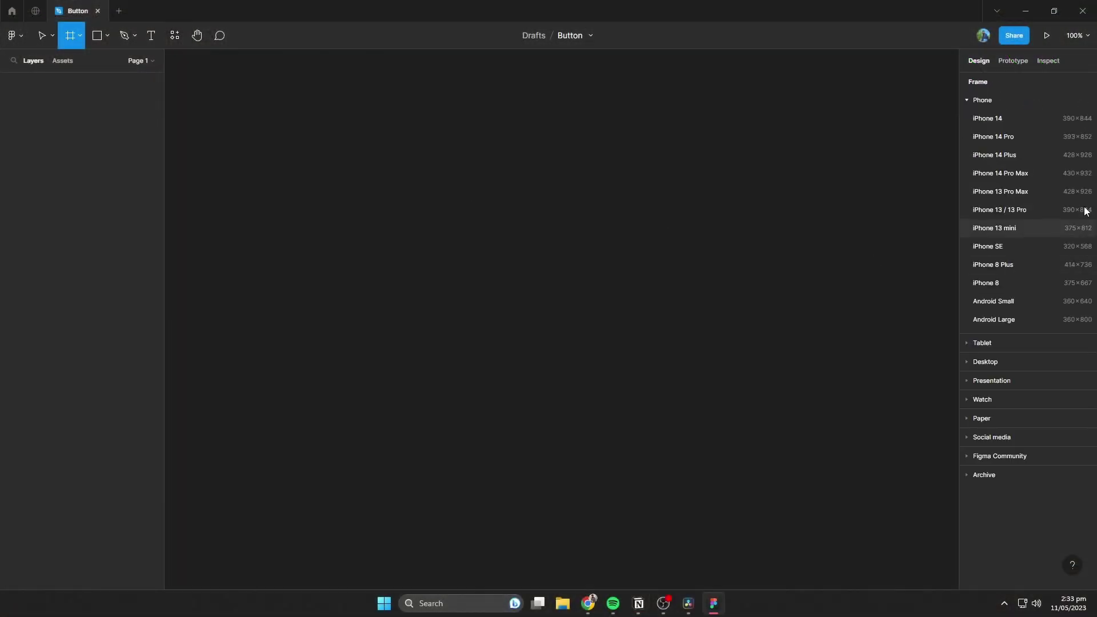
{"action": "left_click", "coordinate": [1031, 221]}
{"action": "left_click", "coordinate": [412, 159]}
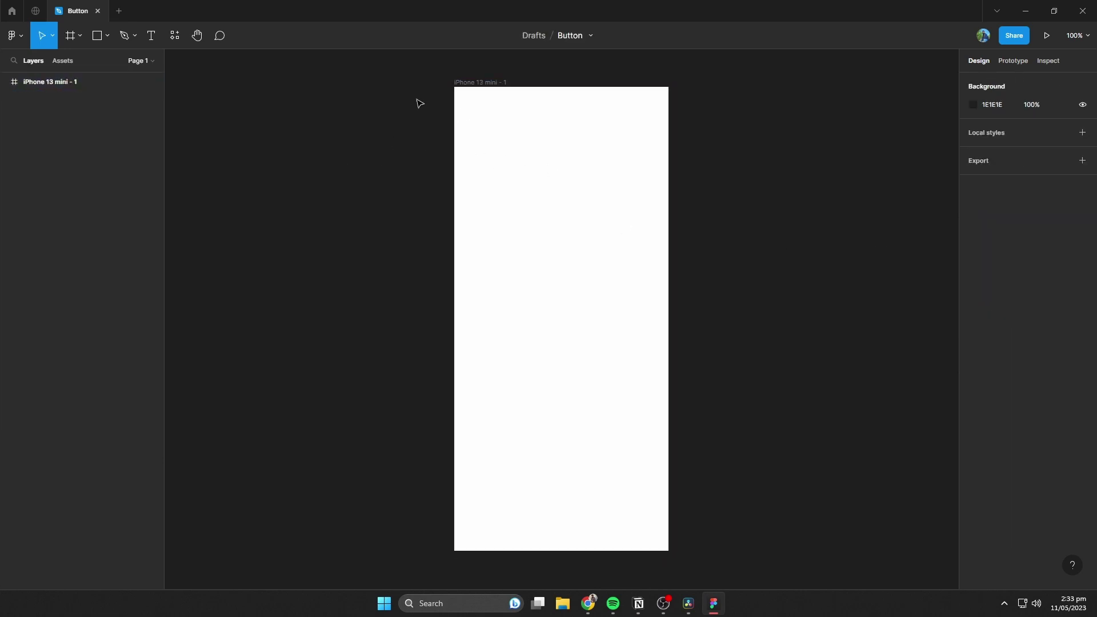
Draw a 229×56 test rectangle in the phone frame and wrap it in auto layout
{"action": "left_click", "coordinate": [95, 34]}
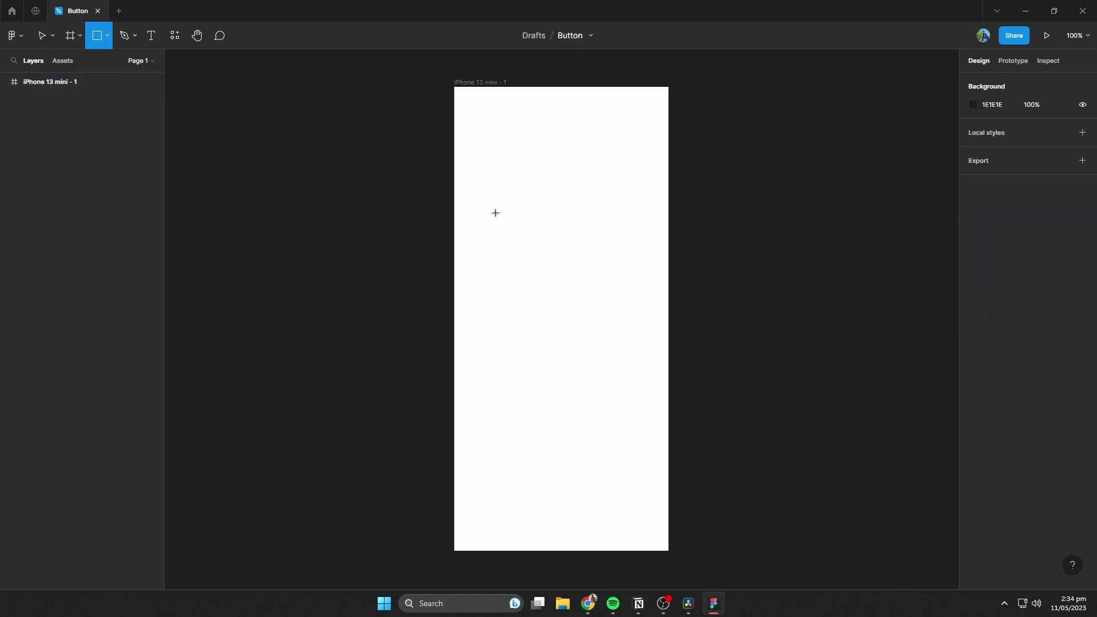
{"action": "mouse_move", "coordinate": [489, 206]}
{"action": "left_mouse_down"}
{"action": "mouse_move", "coordinate": [602, 247]}
{"action": "mouse_move", "coordinate": [621, 239]}
{"action": "left_mouse_up"}
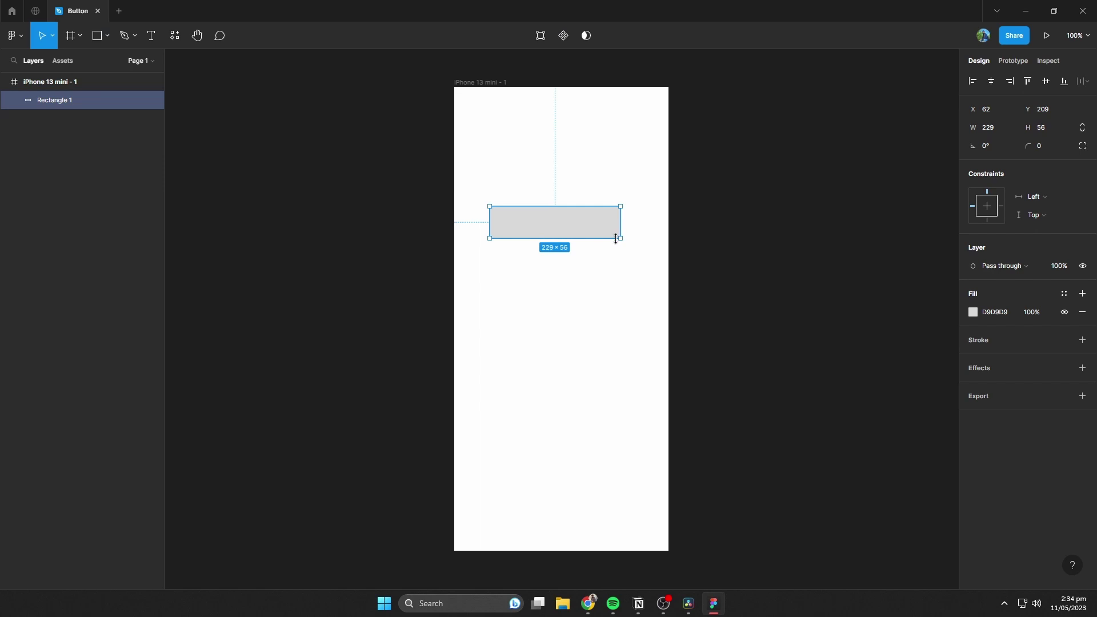
{"action": "key", "text": "shift+a"}
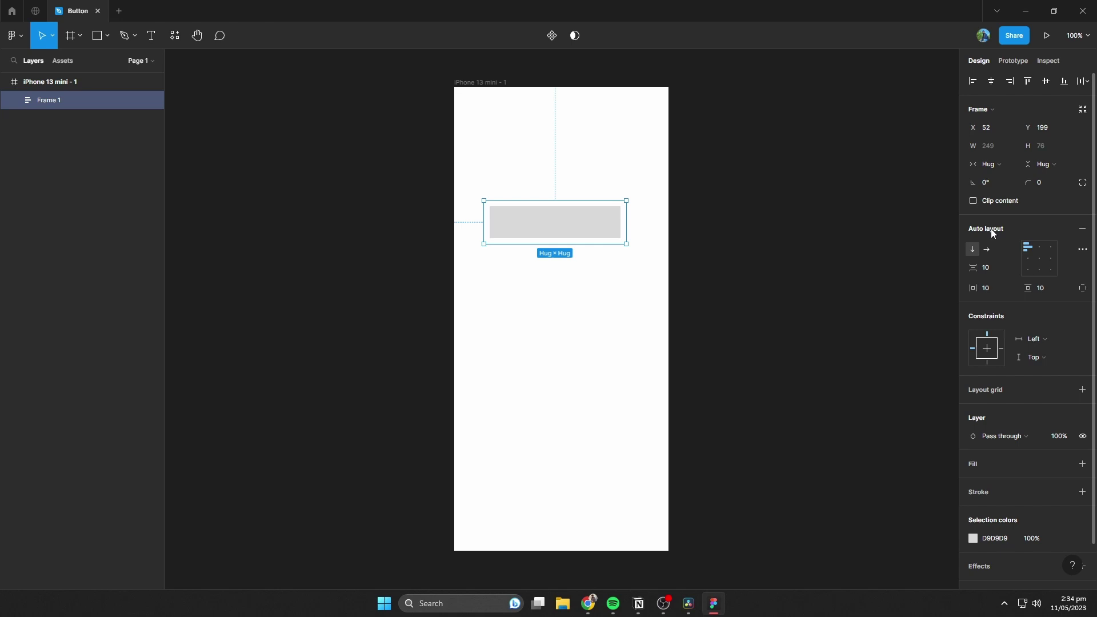
{"action": "left_click", "coordinate": [743, 231]}
{"action": "left_click", "coordinate": [588, 232]}
Delete the test Frame 1 and add a centred 'Settings' text label in the phone frame
{"action": "key", "text": "Delete"}
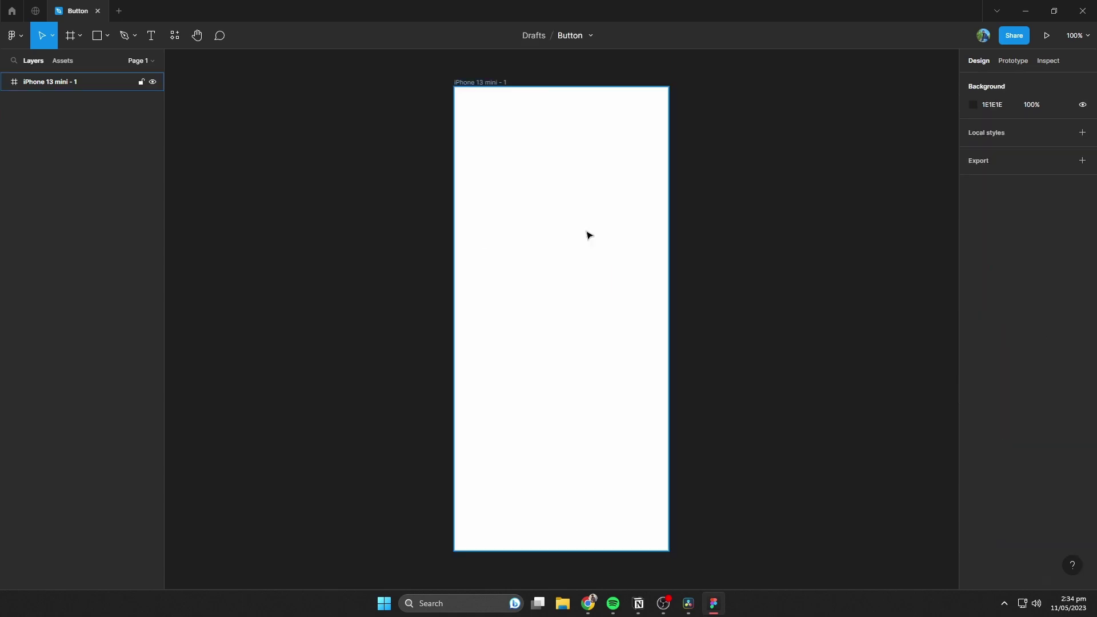
{"action": "left_click", "coordinate": [591, 235]}
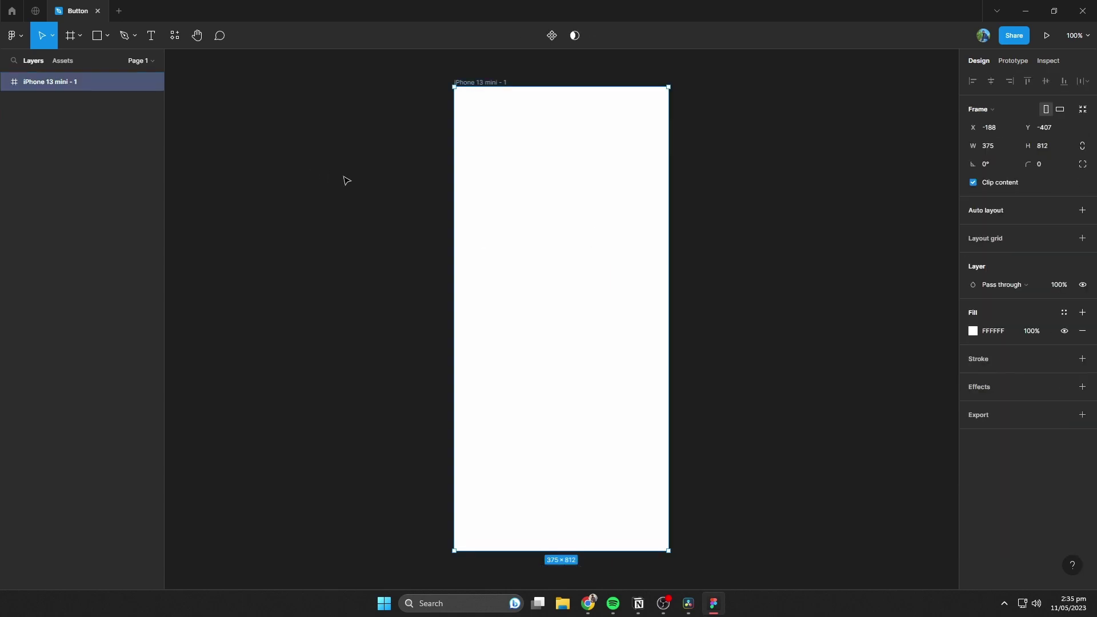
{"action": "left_click", "coordinate": [151, 35]}
{"action": "left_click", "coordinate": [523, 412]}
{"action": "type", "text": "Settings"}
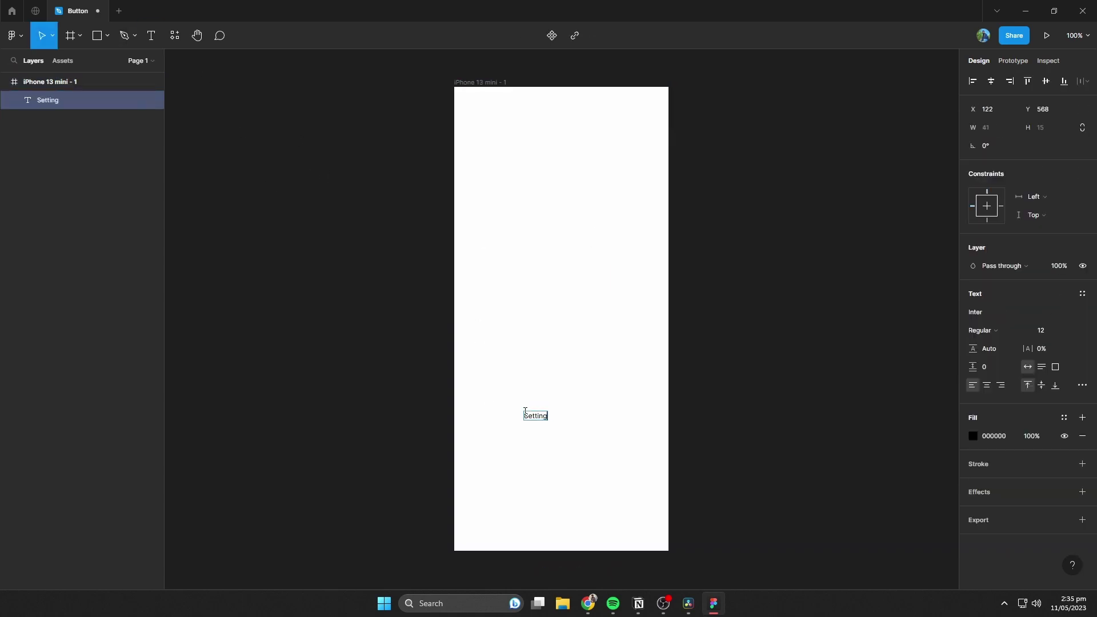
{"action": "key", "text": "Escape"}
{"action": "left_click_drag", "start_coordinate": [526, 411], "coordinate": [561, 425]}
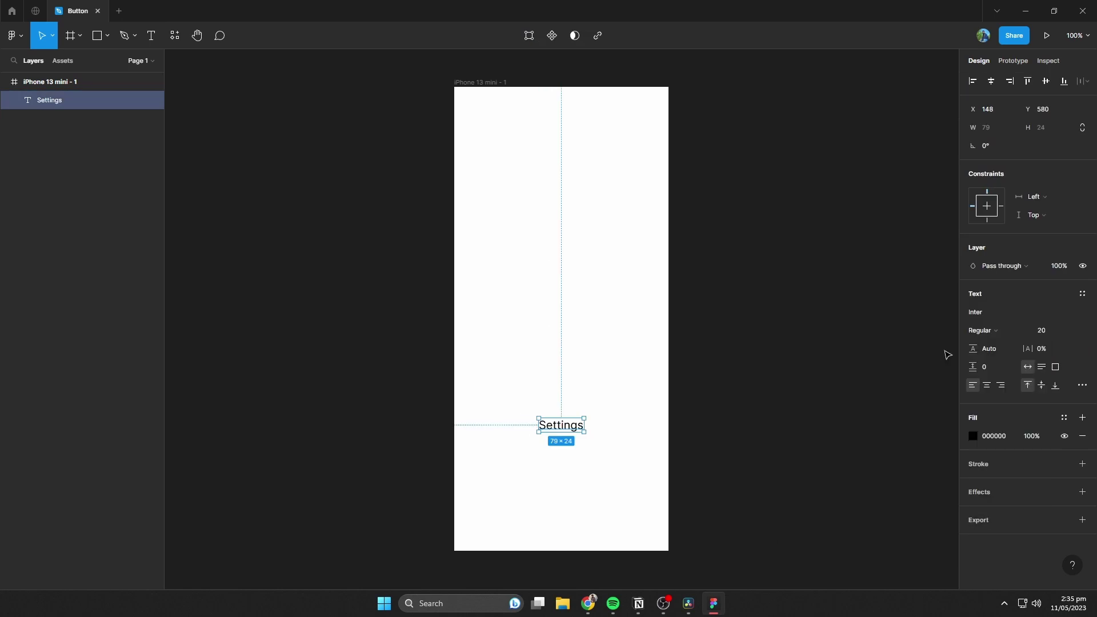
Insert the Iconsax 'setting' gear icon 10 px beside the label and move both lower
{"action": "key", "text": "ctrl+alt+p"}
{"action": "left_click", "coordinate": [833, 88]}
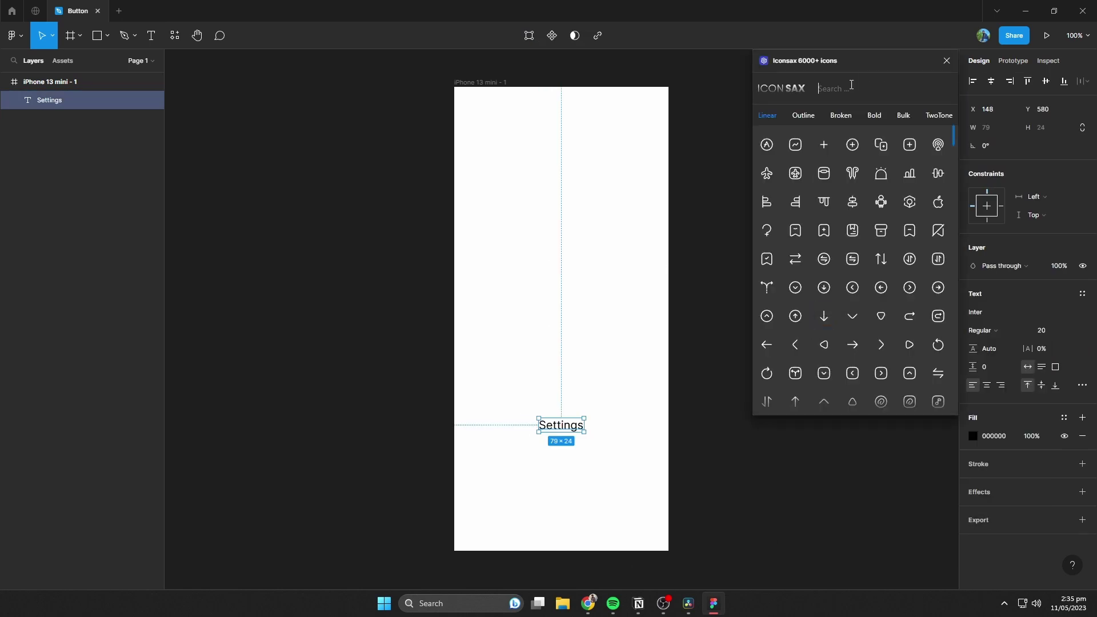
{"action": "type", "text": "setting"}
{"action": "left_click_drag", "start_coordinate": [825, 144], "coordinate": [528, 429]}
{"action": "left_click", "coordinate": [557, 426], "text": "shift"}
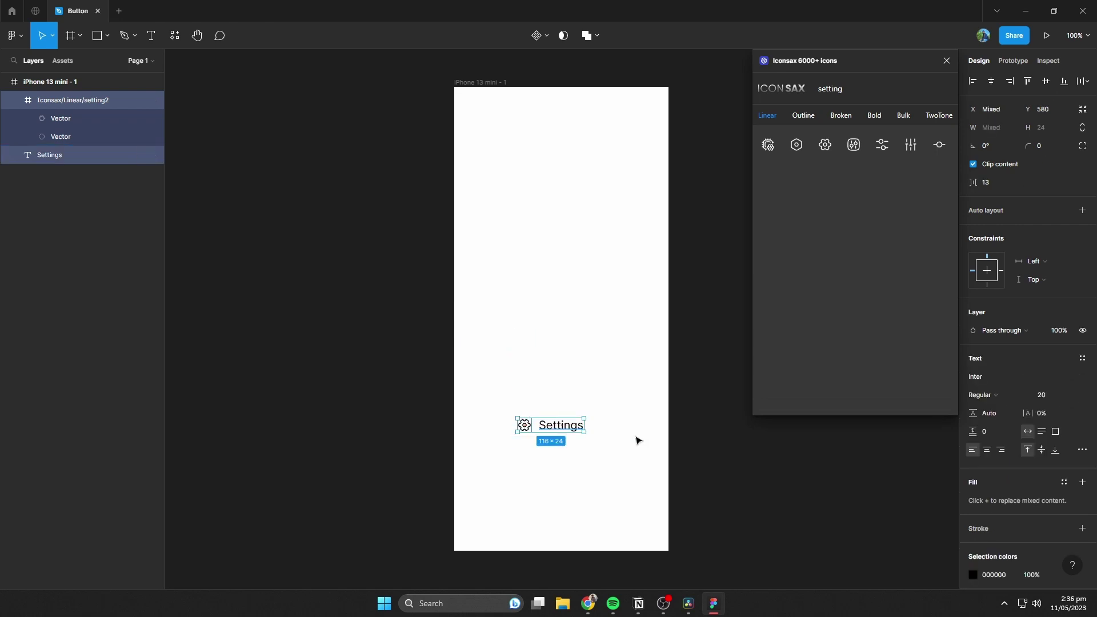
{"action": "type", "text": "10"}
{"action": "key", "text": "Return"}
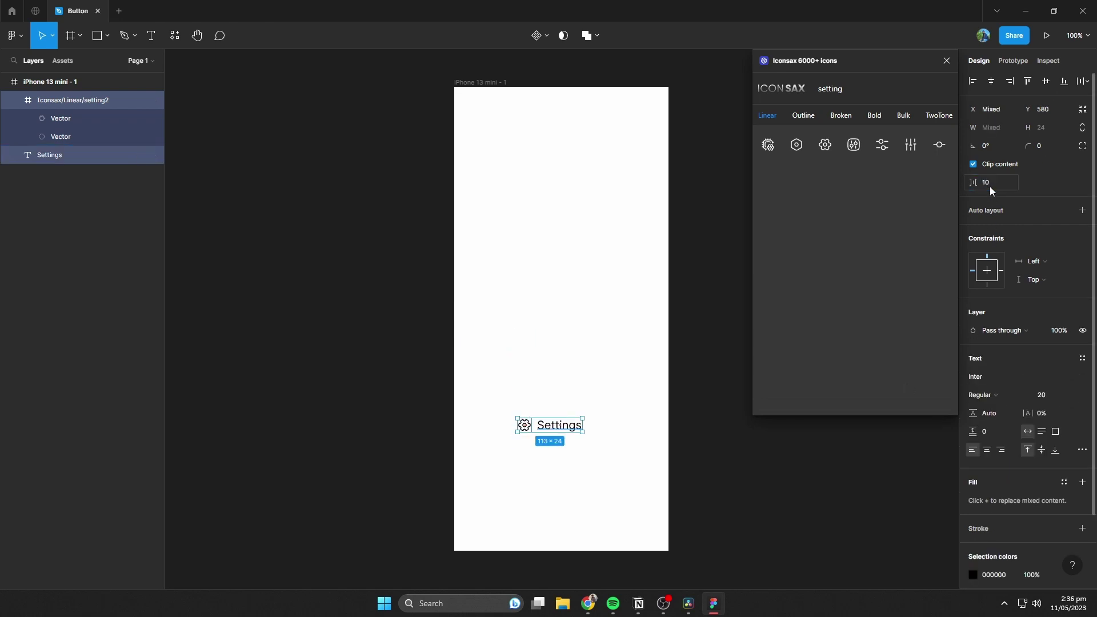
{"action": "left_click", "coordinate": [947, 60]}
{"action": "left_click_drag", "start_coordinate": [662, 402], "coordinate": [490, 461]}
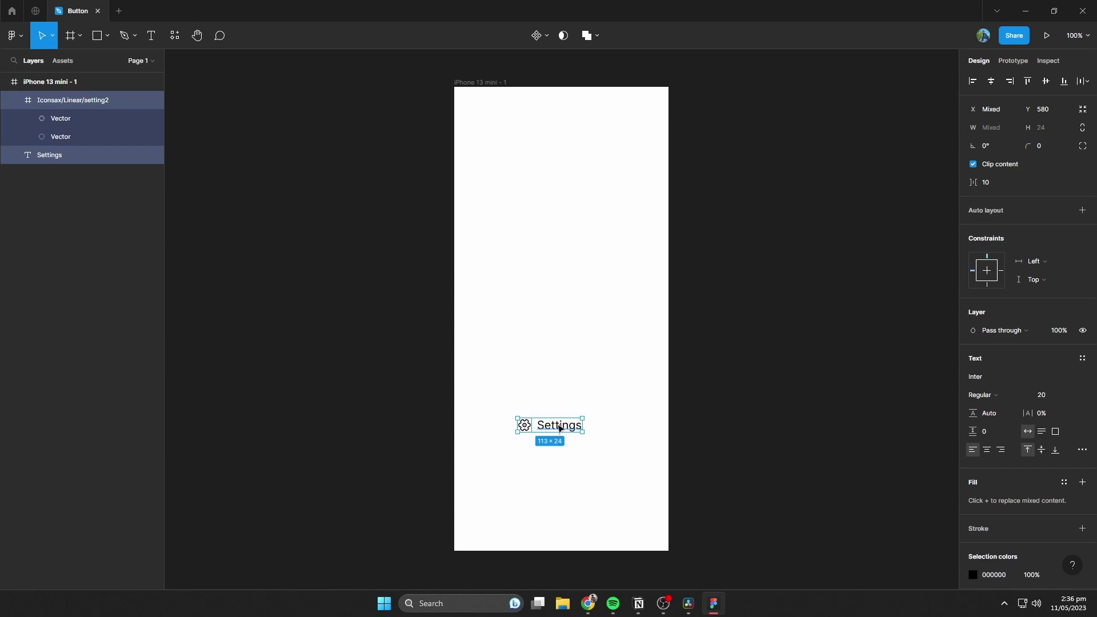
{"action": "left_click_drag", "start_coordinate": [562, 426], "coordinate": [575, 448]}
{"action": "left_click", "coordinate": [767, 435]}
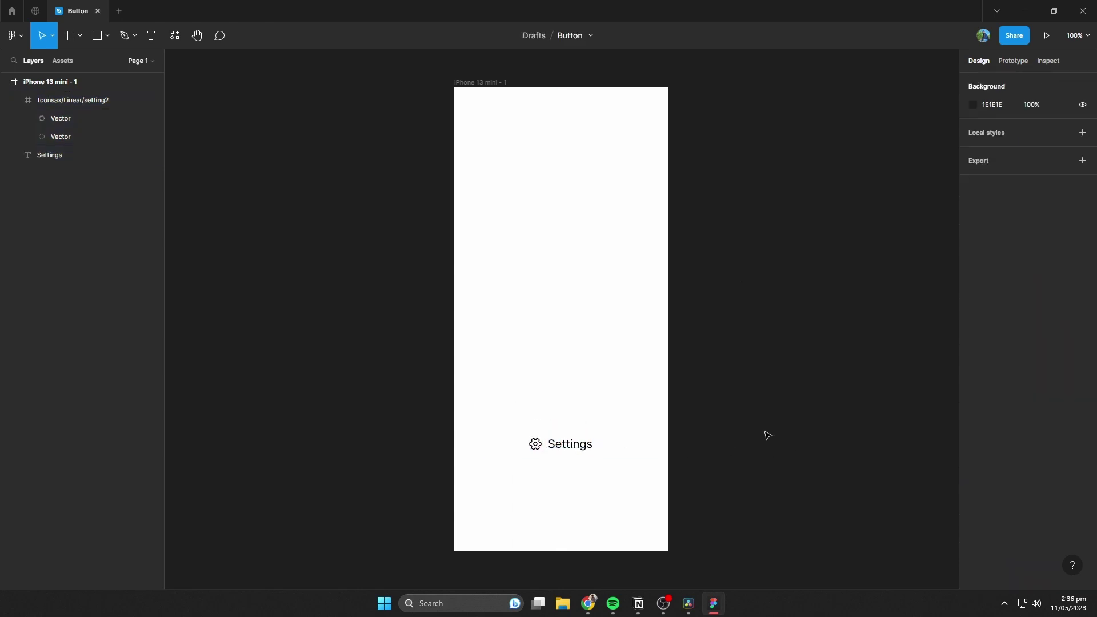
Wrap the gear icon and Settings label in a horizontal auto layout frame
{"action": "left_click_drag", "start_coordinate": [680, 462], "coordinate": [502, 421]}
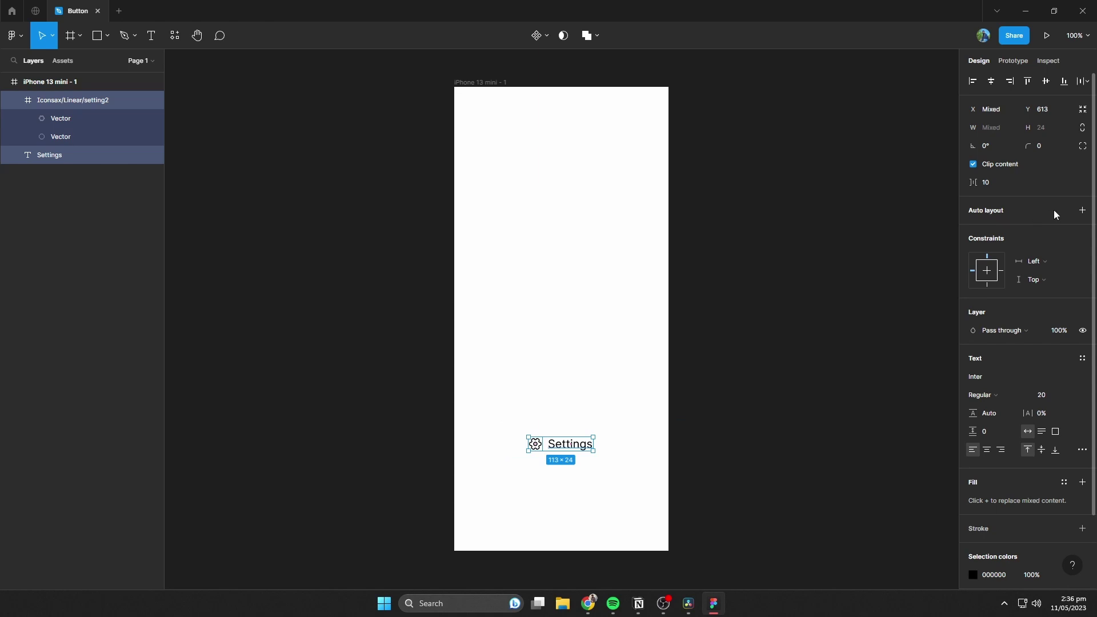
{"action": "left_click", "coordinate": [1082, 210]}
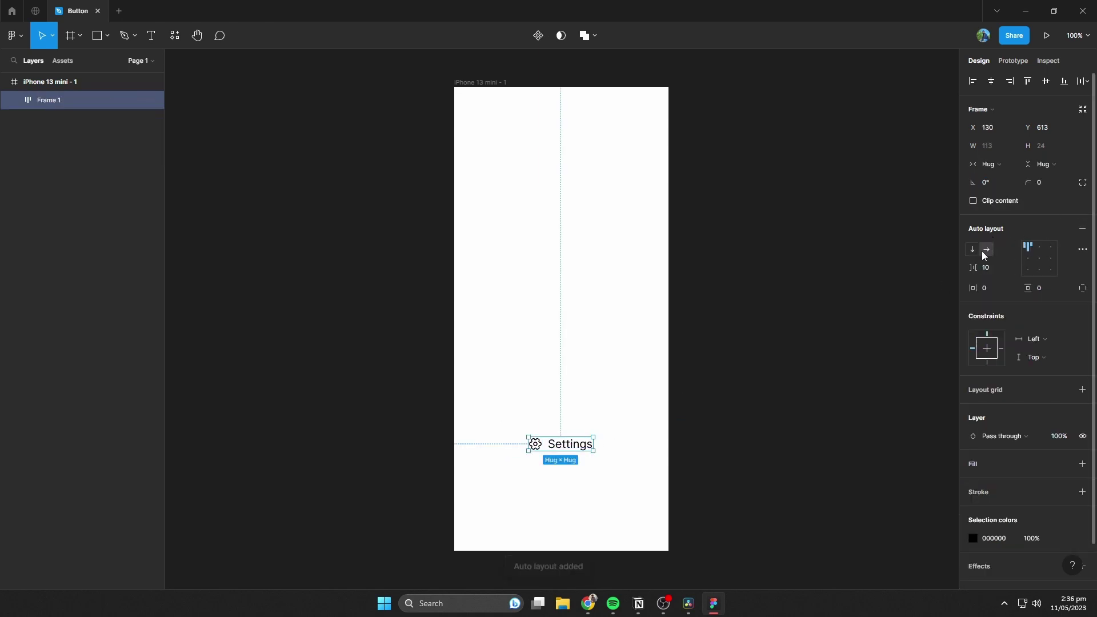
{"action": "key", "text": "ctrl+z"}
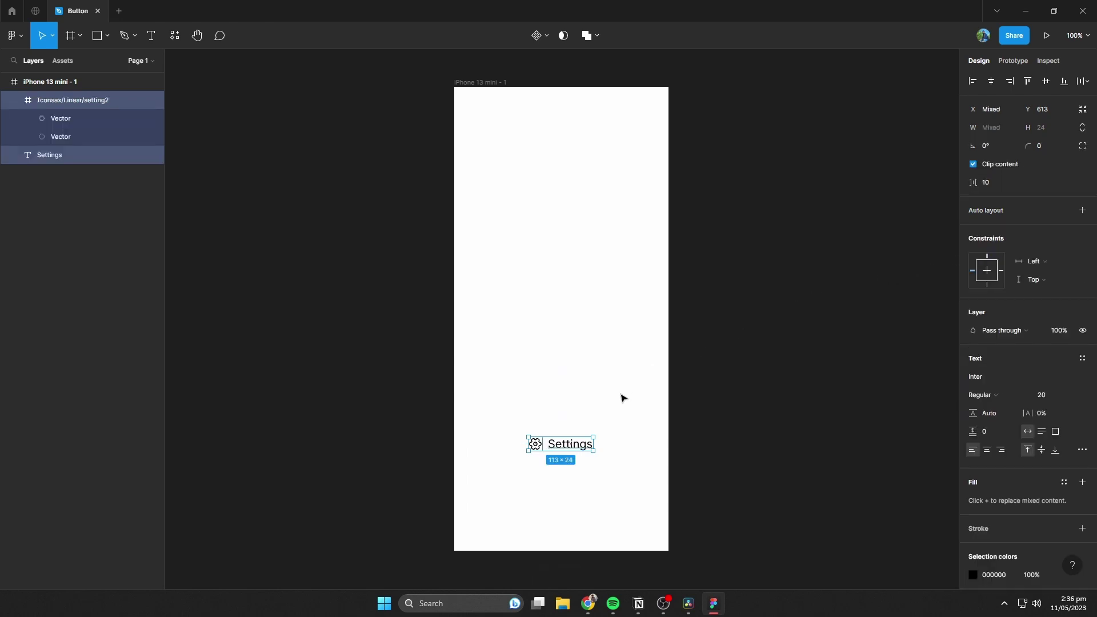
{"action": "key", "text": "shift+a"}
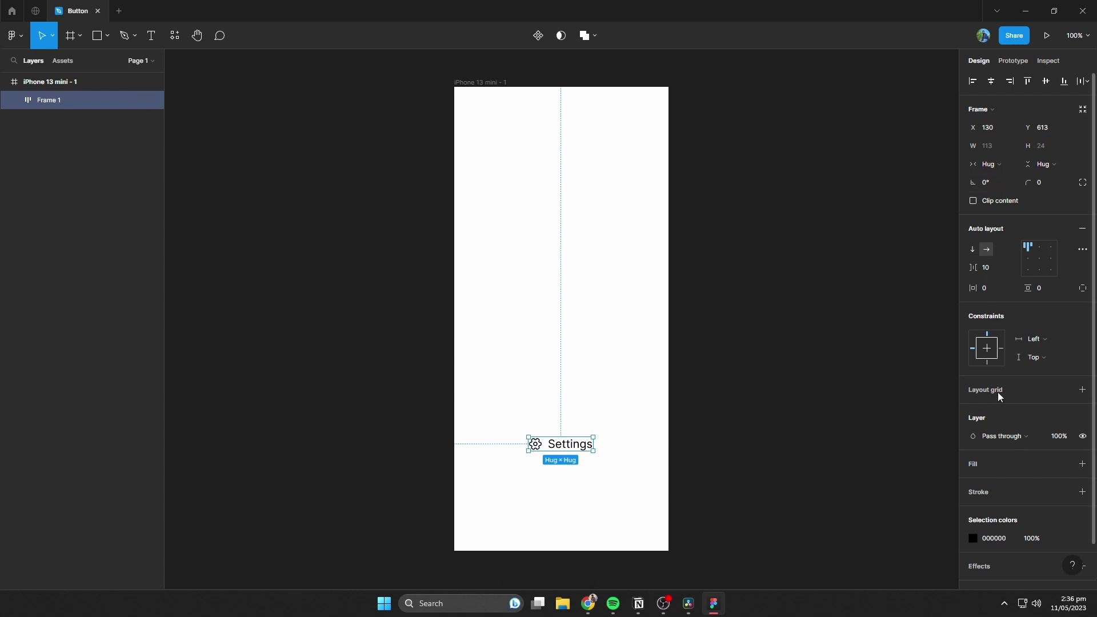
Give the auto layout frame a light blue A3C7FD fill
{"action": "left_click", "coordinate": [1082, 463]}
{"action": "left_click", "coordinate": [973, 482]}
{"action": "left_click_drag", "start_coordinate": [823, 304], "coordinate": [870, 307]}
{"action": "key", "text": "Escape"}
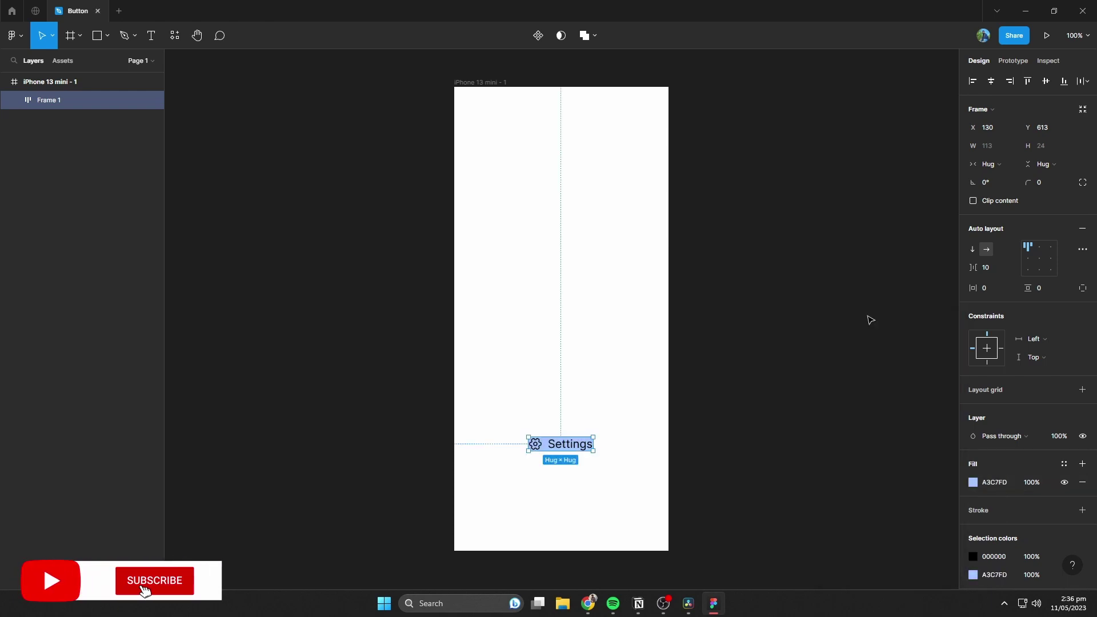
Keep the frame's horizontal resizing set to Hug contents
{"action": "left_click", "coordinate": [991, 168]}
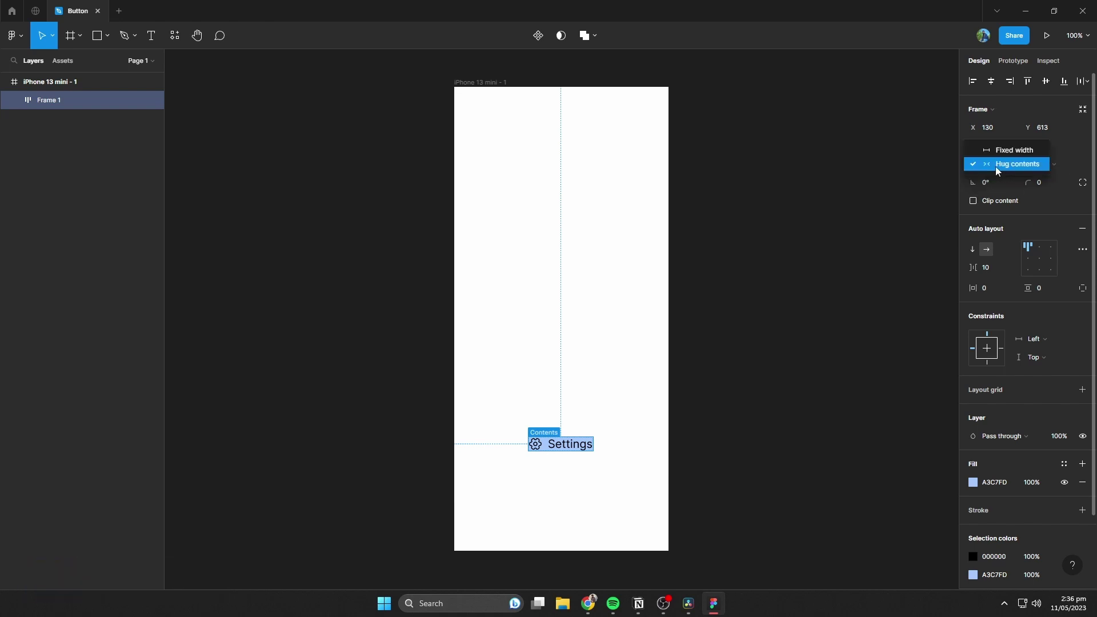
{"action": "left_click", "coordinate": [997, 170]}
{"action": "left_click", "coordinate": [993, 171]}
{"action": "left_click", "coordinate": [991, 171]}
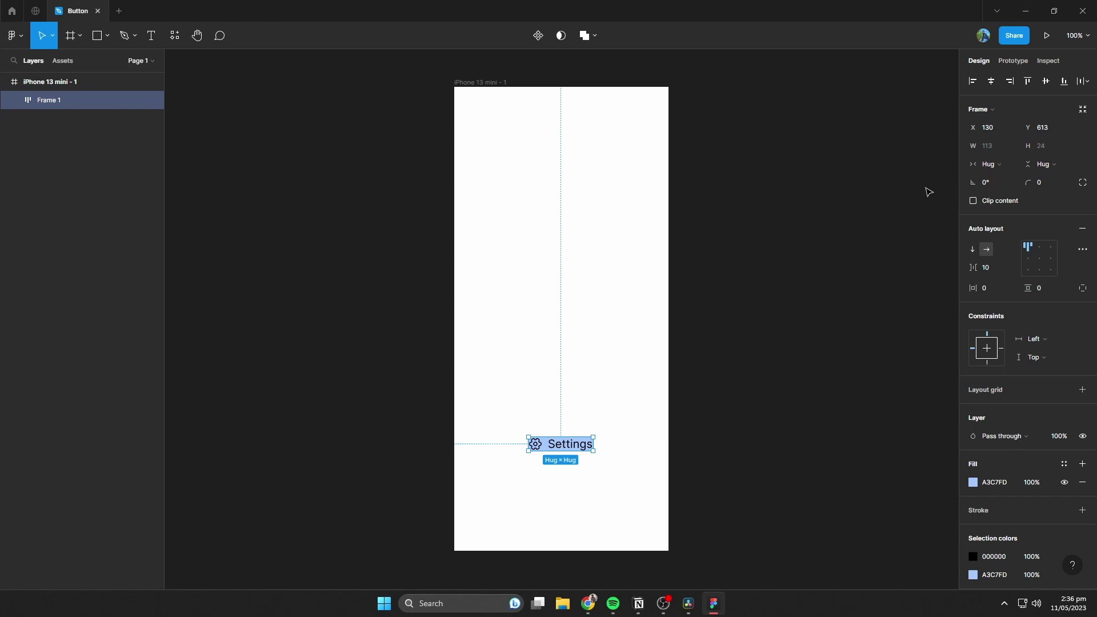
{"action": "left_click", "coordinate": [990, 172]}
{"action": "left_click", "coordinate": [998, 166]}
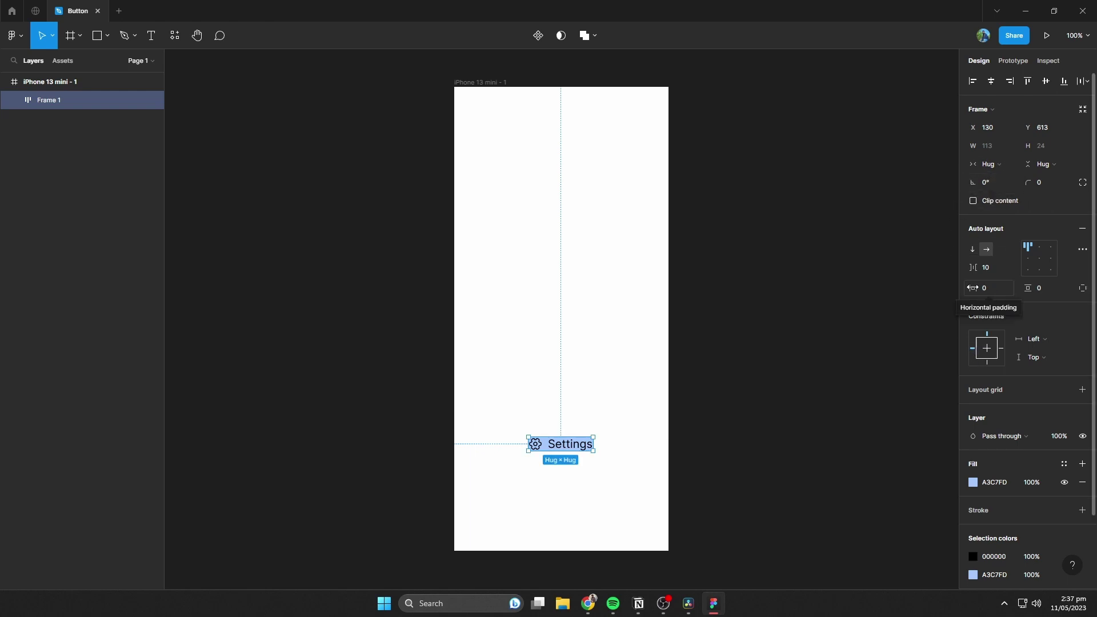
Raise the button's horizontal padding to 13 and inspect its icon and label layers
{"action": "left_click_drag", "start_coordinate": [973, 288], "coordinate": [983, 301]}
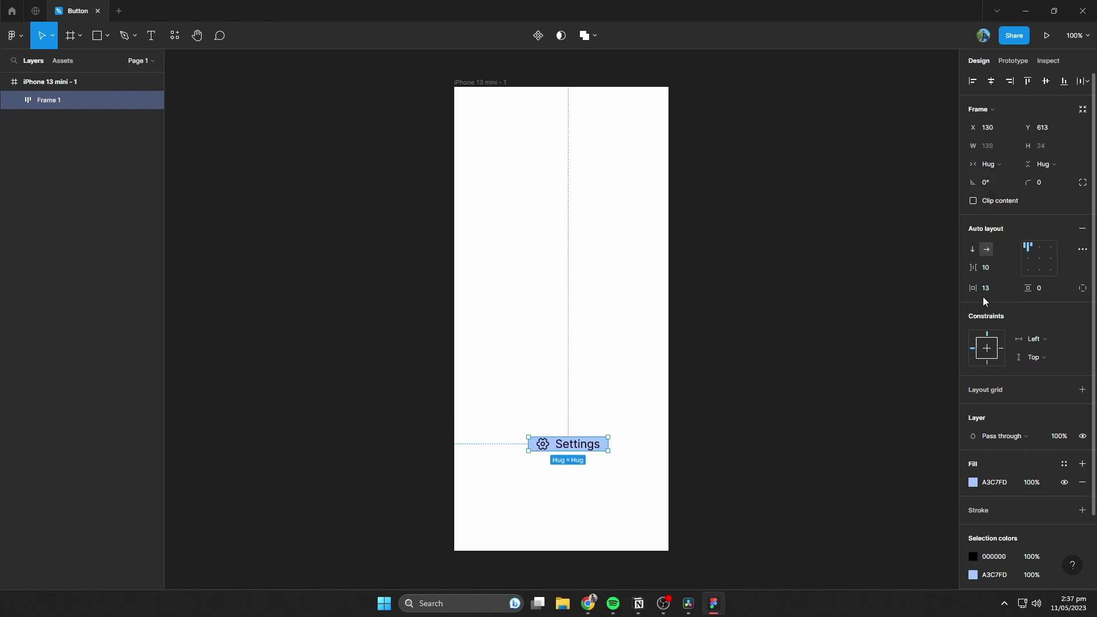
{"action": "left_click", "coordinate": [991, 294]}
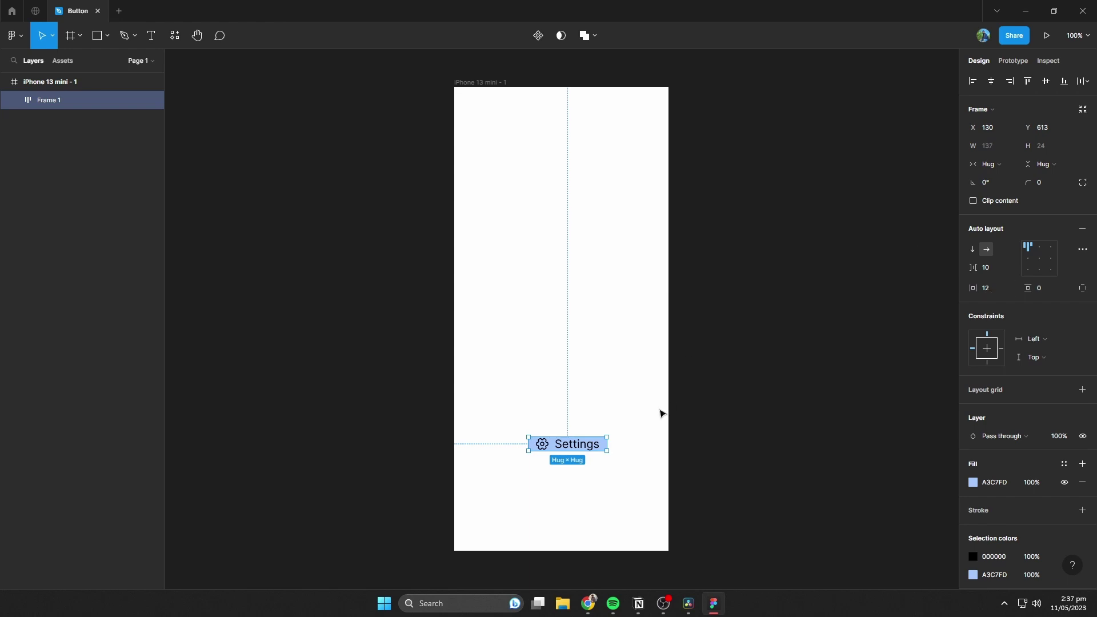
{"action": "double_click", "coordinate": [590, 448]}
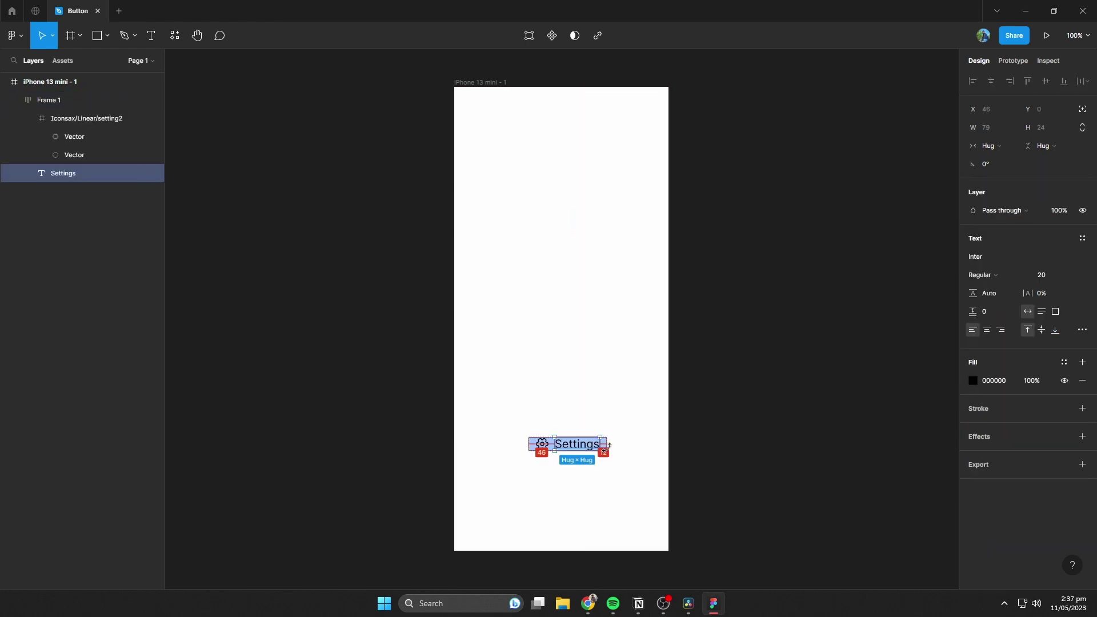
{"action": "left_click", "coordinate": [539, 444]}
{"action": "left_click", "coordinate": [615, 443]}
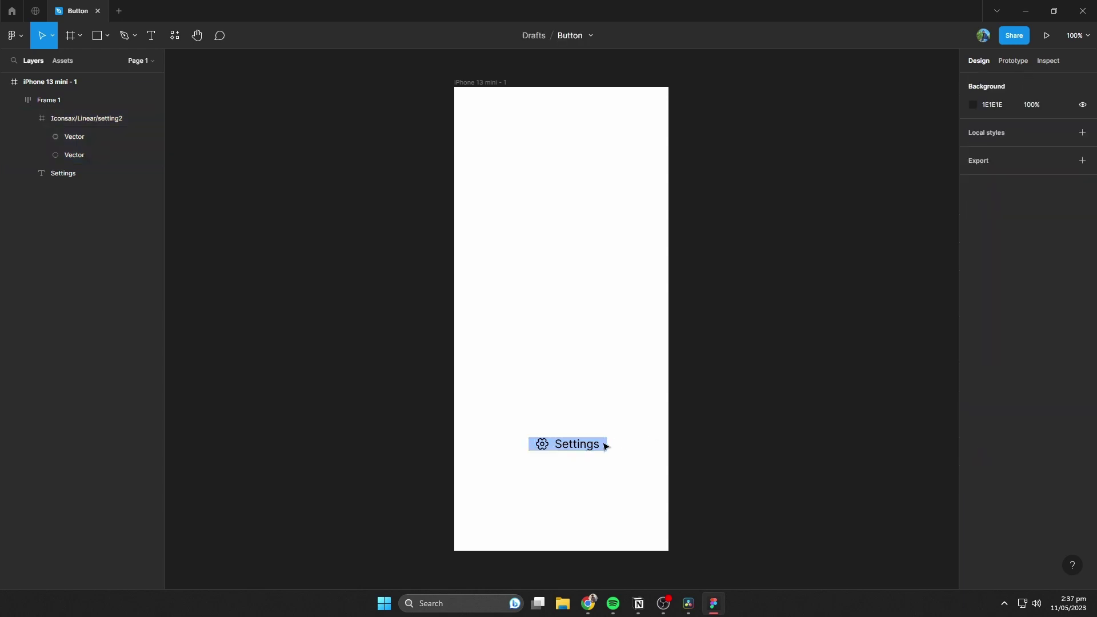
{"action": "left_click", "coordinate": [604, 444]}
Set the button's vertical padding to 4 and measure the label's distances to the edges
{"action": "left_click", "coordinate": [1050, 294]}
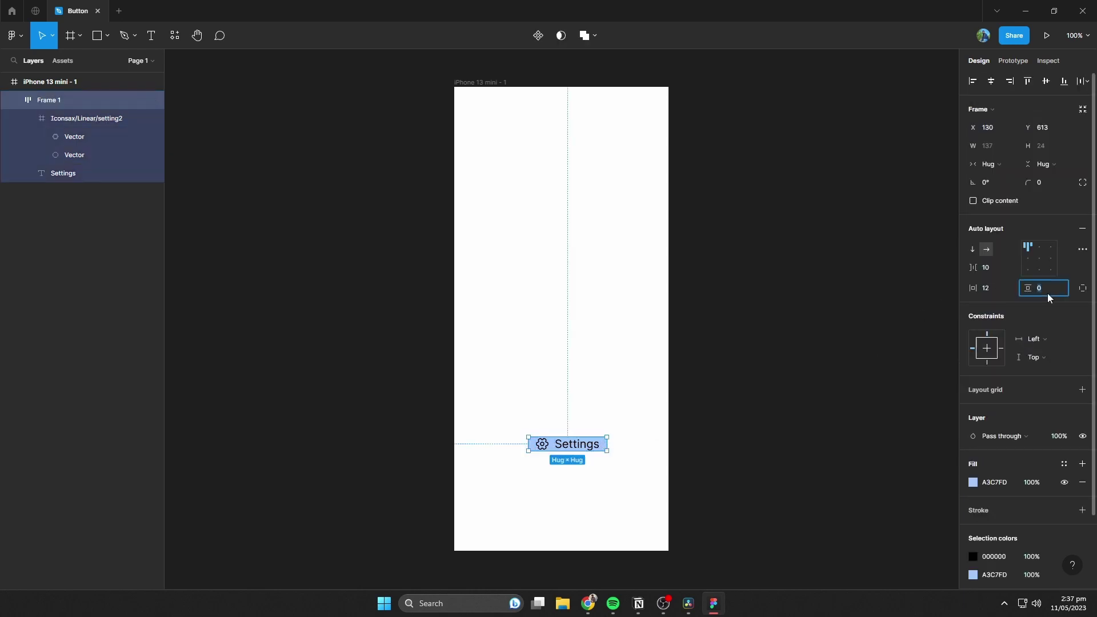
{"action": "type", "text": "4"}
{"action": "key", "text": "Return"}
{"action": "key", "text": "alt"}
{"action": "double_click", "coordinate": [589, 444]}
{"action": "key", "text": "alt"}
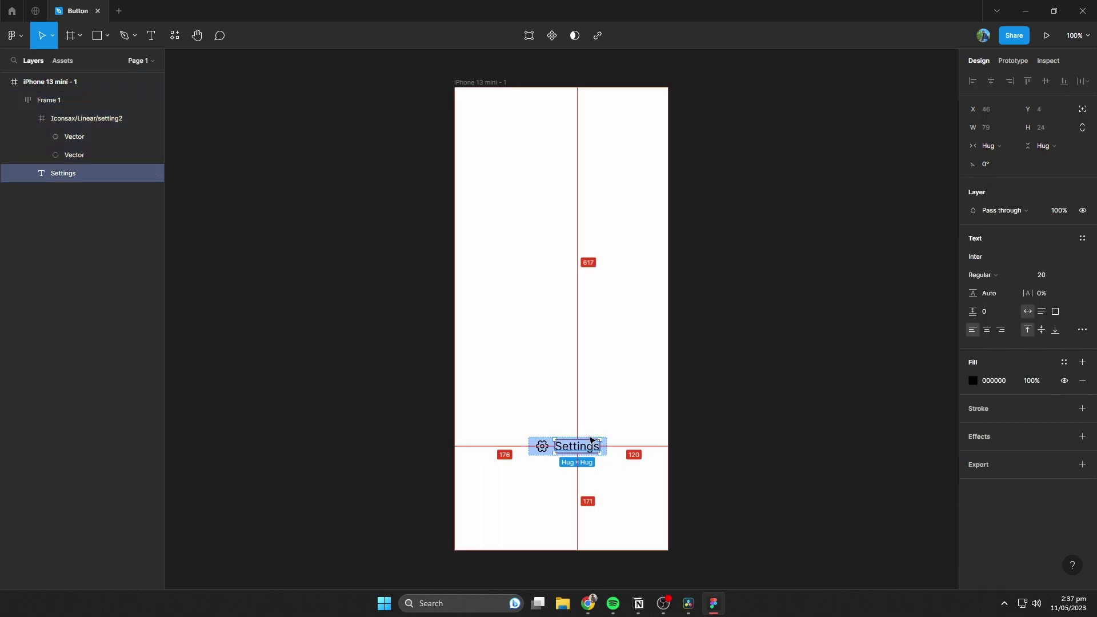
{"action": "key", "text": "Escape"}
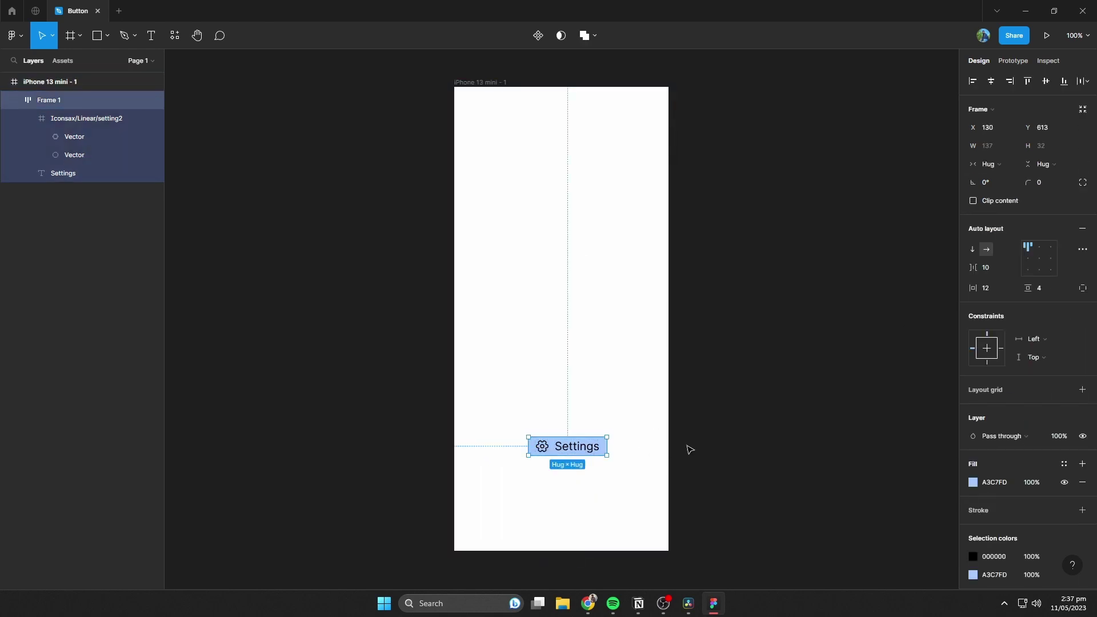
{"action": "left_click", "coordinate": [690, 450]}
{"action": "left_click", "coordinate": [578, 446]}
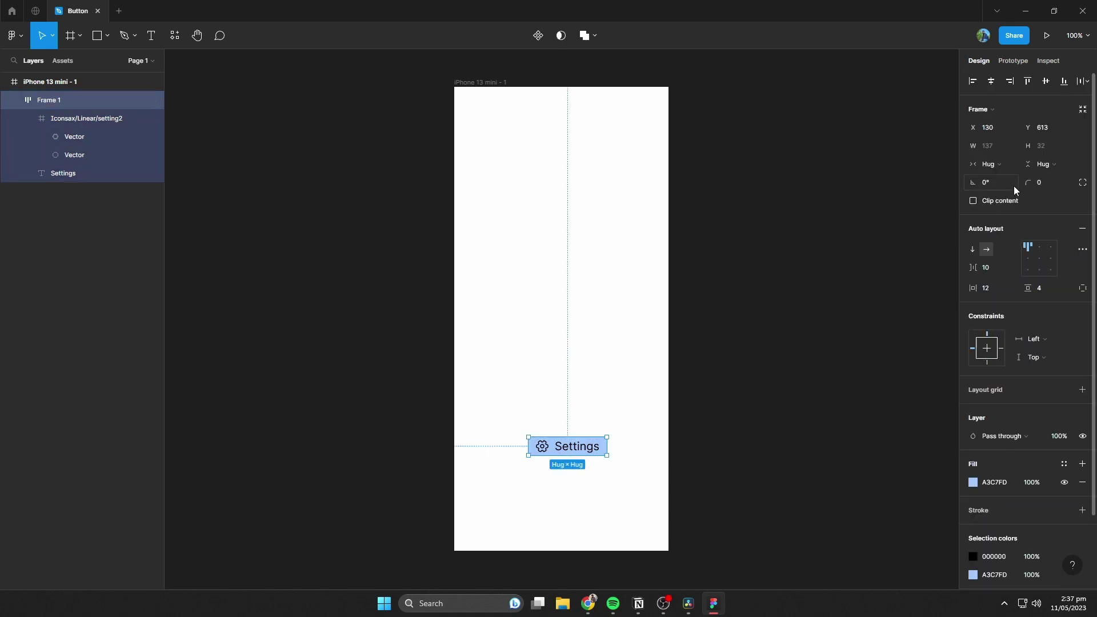
Round the button's corners, trying radius 9 before settling on 7
{"action": "left_click_drag", "start_coordinate": [1035, 182], "coordinate": [1066, 189]}
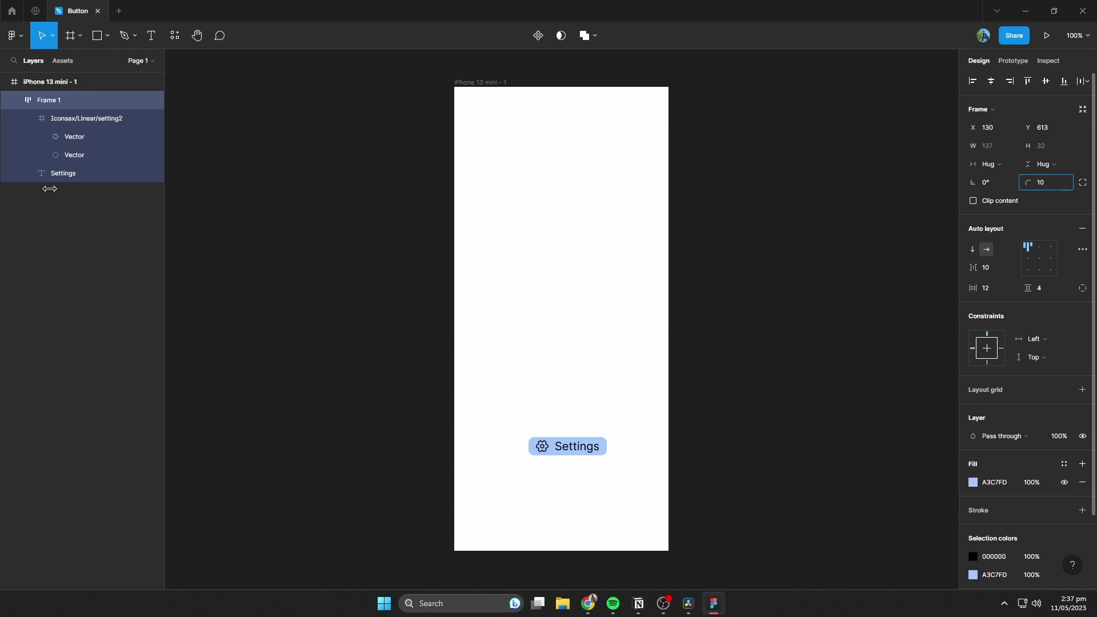
{"action": "left_click", "coordinate": [1050, 186]}
{"action": "type", "text": "9"}
{"action": "key", "text": "Return"}
{"action": "key", "text": "Escape"}
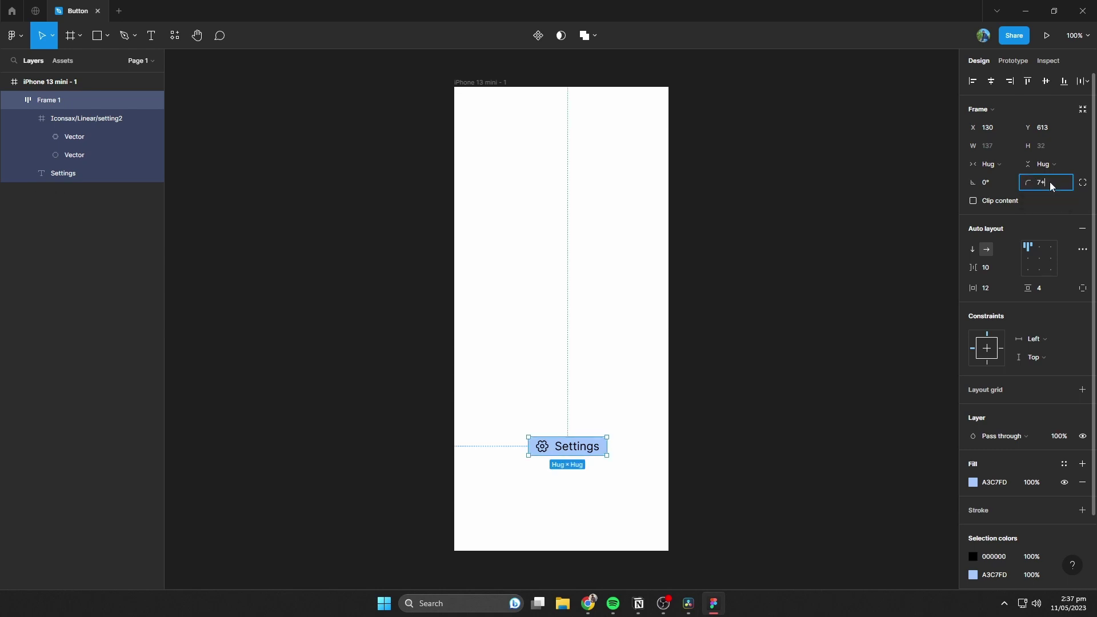
{"action": "left_click", "coordinate": [1050, 185]}
{"action": "type", "text": "7"}
{"action": "key", "text": "Escape"}
{"action": "left_click", "coordinate": [1000, 290]}
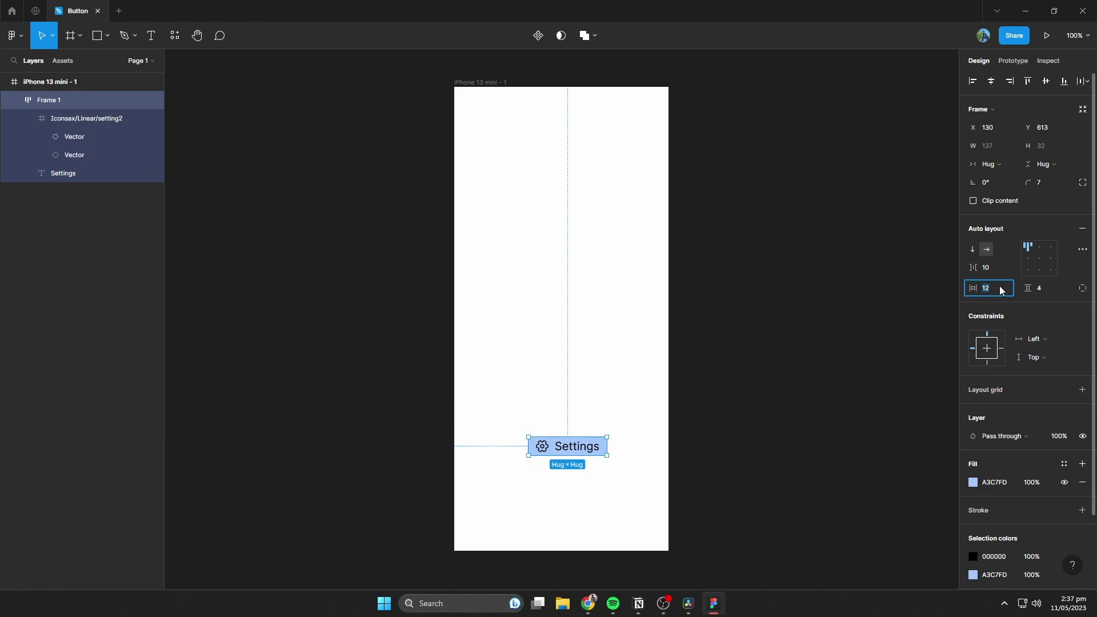
Set vertical padding to 10 and centre the button horizontally and vertically in the phone frame
{"action": "left_click", "coordinate": [1054, 293]}
{"action": "type", "text": "10"}
{"action": "key", "text": "Escape"}
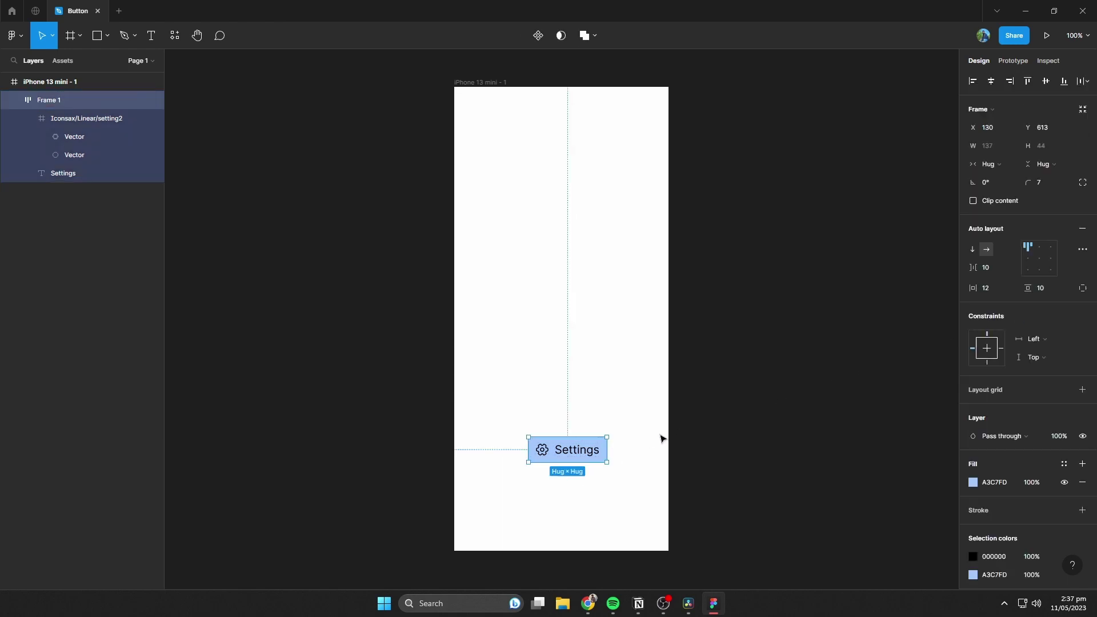
{"action": "left_click", "coordinate": [991, 81]}
{"action": "left_click", "coordinate": [1045, 82]}
Try stacking the gear above the label vertically, then revert to the horizontal layout
{"action": "scroll", "coordinate": [759, 367], "scroll_direction": "up", "scroll_amount": 3}
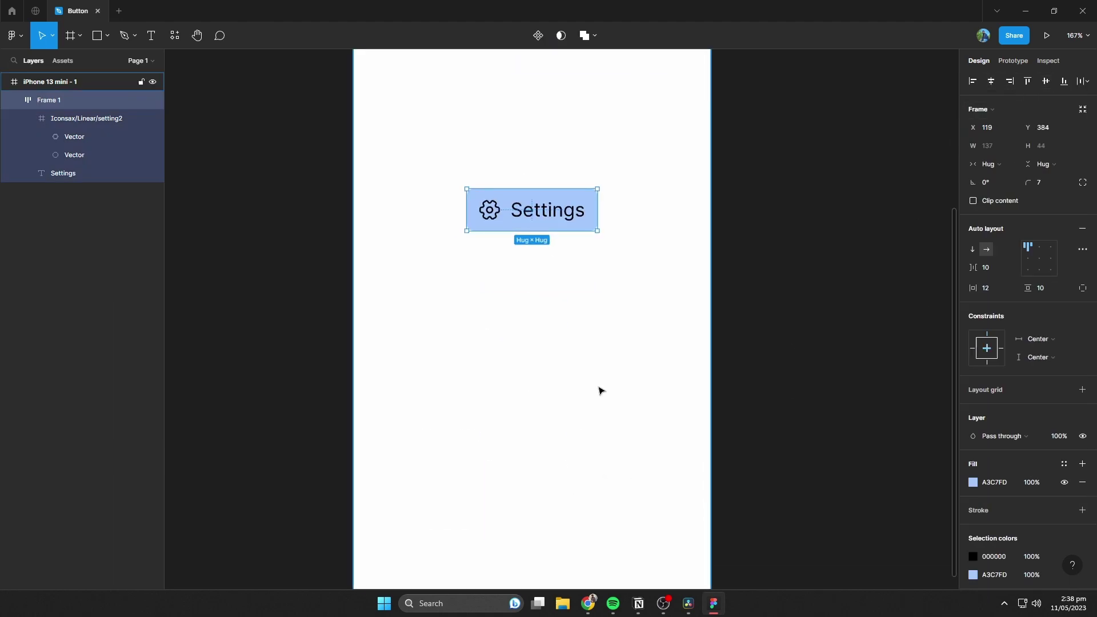
{"action": "scroll", "coordinate": [600, 387], "scroll_direction": "down", "scroll_amount": 2}
{"action": "scroll", "coordinate": [588, 358], "scroll_direction": "up", "scroll_amount": 2}
{"action": "scroll", "coordinate": [589, 359], "scroll_direction": "up", "scroll_amount": 1}
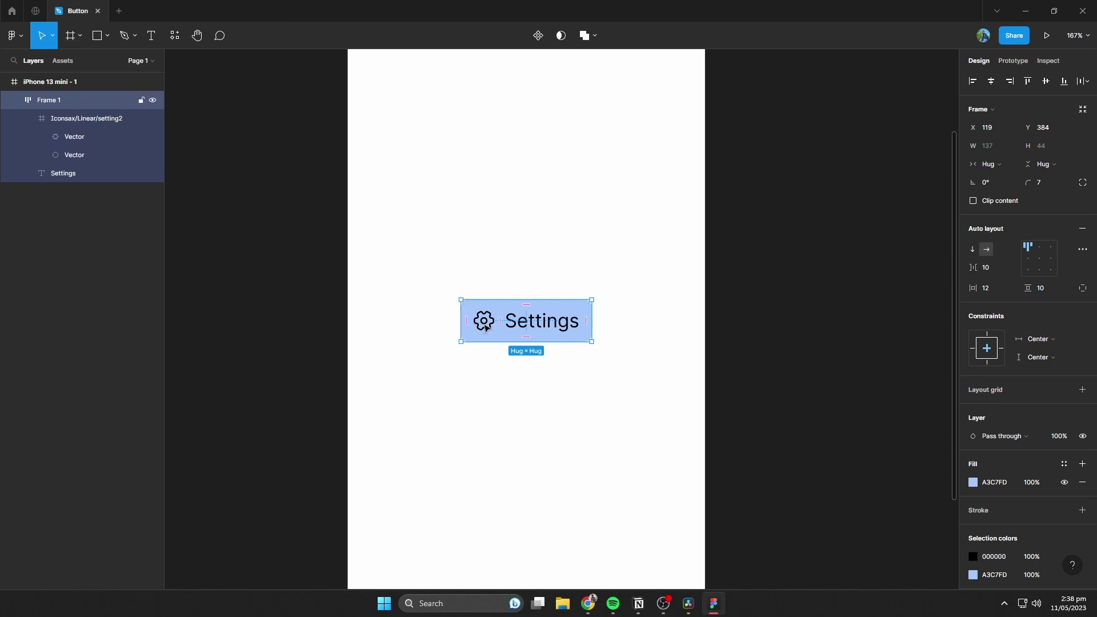
{"action": "left_click", "coordinate": [972, 250]}
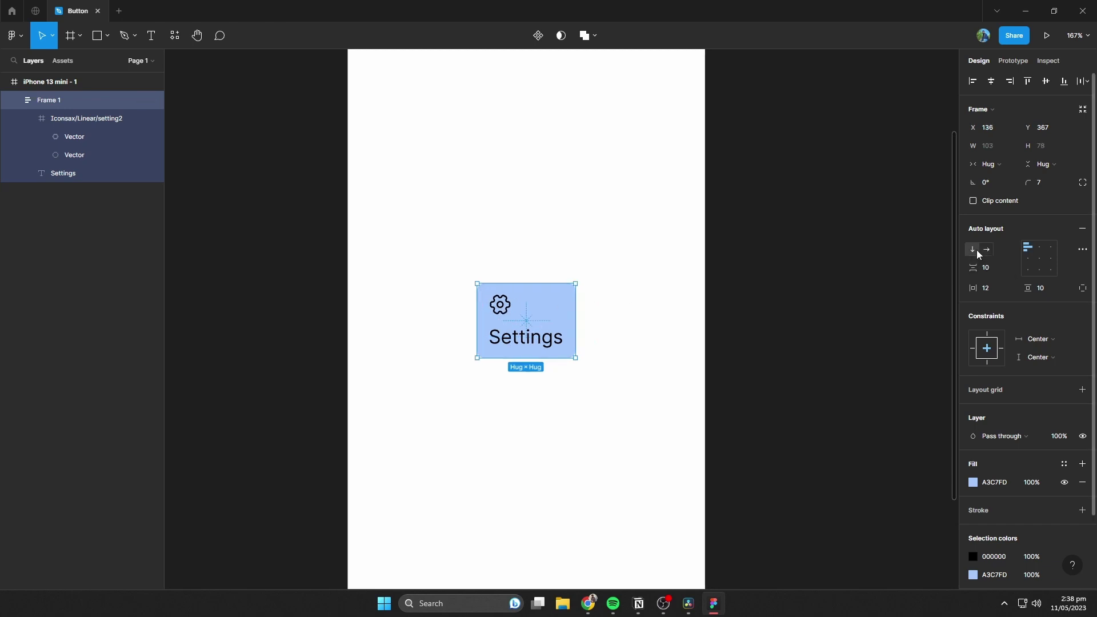
{"action": "left_click", "coordinate": [1039, 259]}
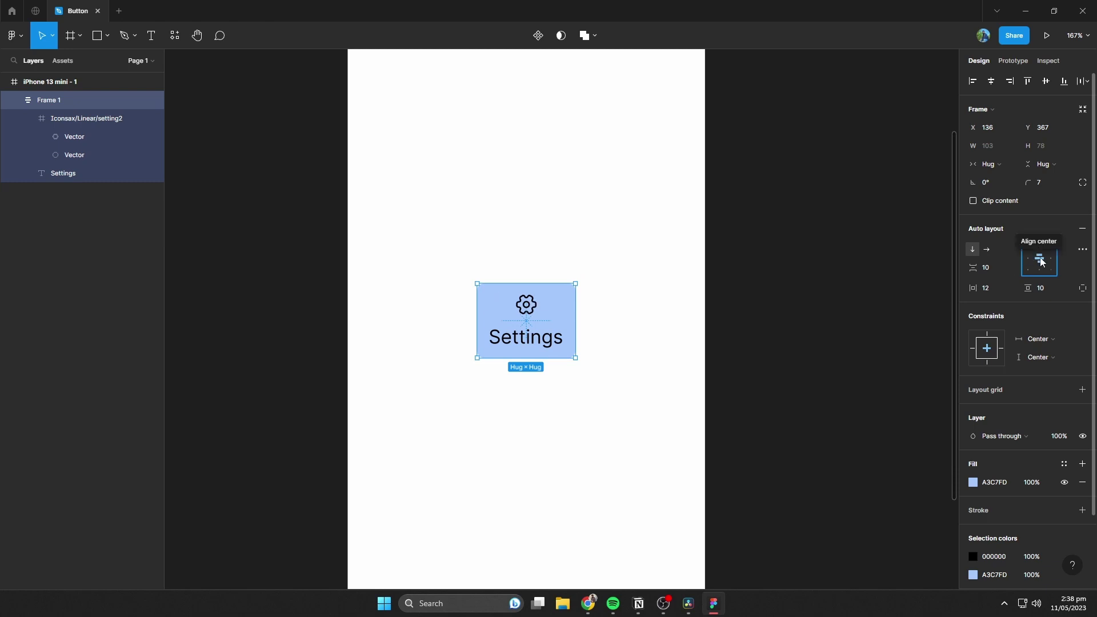
{"action": "left_click", "coordinate": [986, 250]}
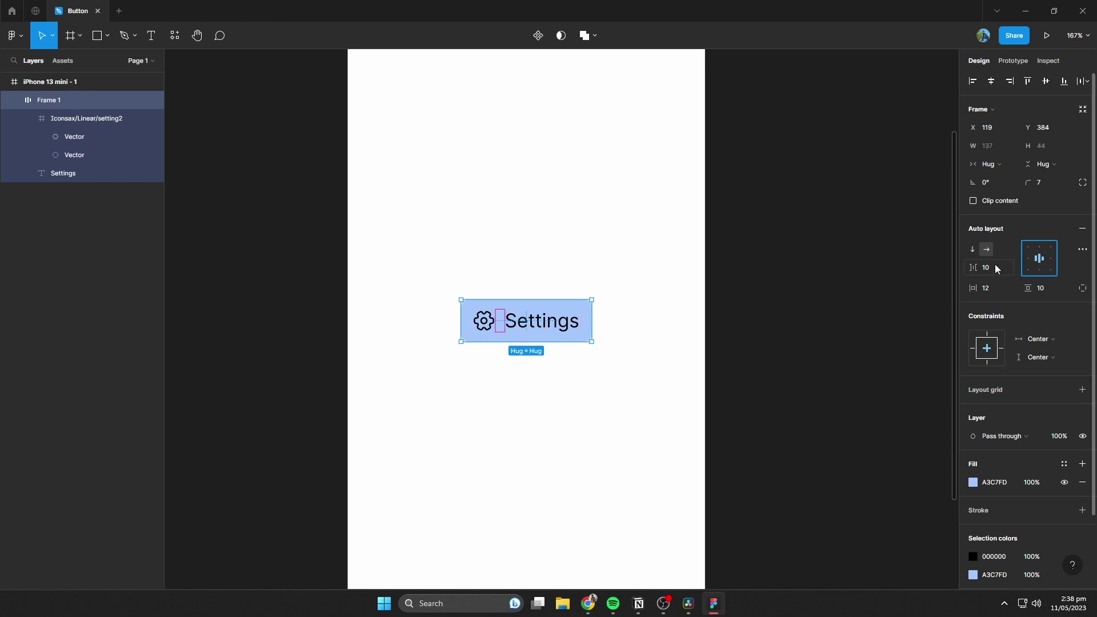
Reduce the icon-to-text gap to 2 and check the icon and label
{"action": "left_click", "coordinate": [992, 273]}
{"action": "type", "text": "2"}
{"action": "key", "text": "Return"}
{"action": "left_click", "coordinate": [526, 318]}
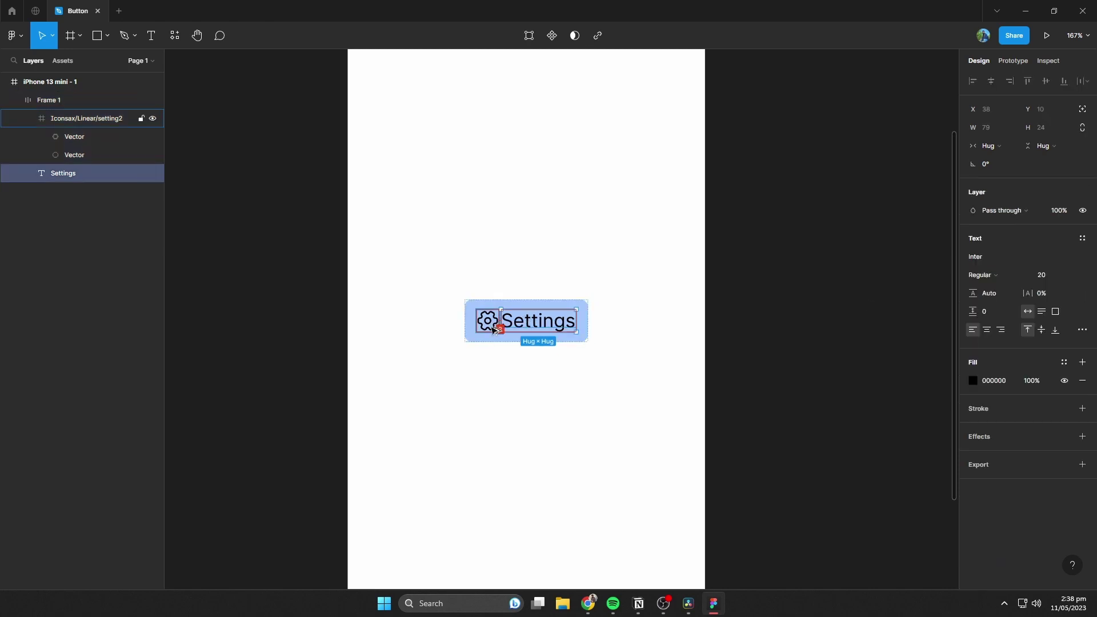
{"action": "left_click", "coordinate": [481, 329]}
{"action": "left_click", "coordinate": [620, 409]}
{"action": "left_click", "coordinate": [546, 335]}
Try icon-to-text gaps of 10 and 20, settling on 10
{"action": "left_click", "coordinate": [998, 268]}
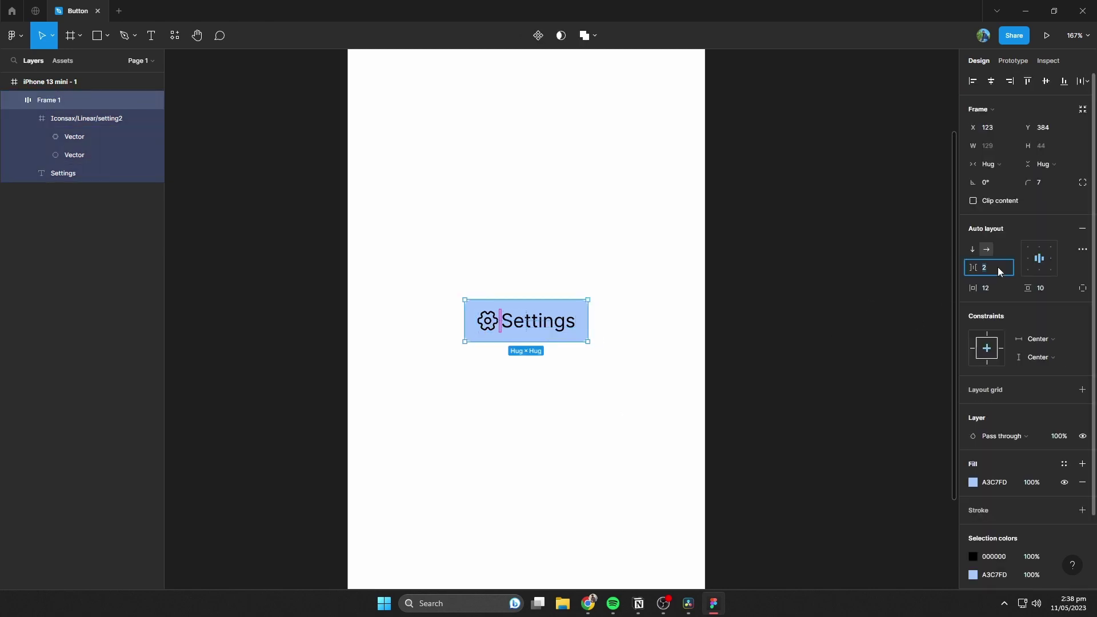
{"action": "type", "text": "10"}
{"action": "key", "text": "Return"}
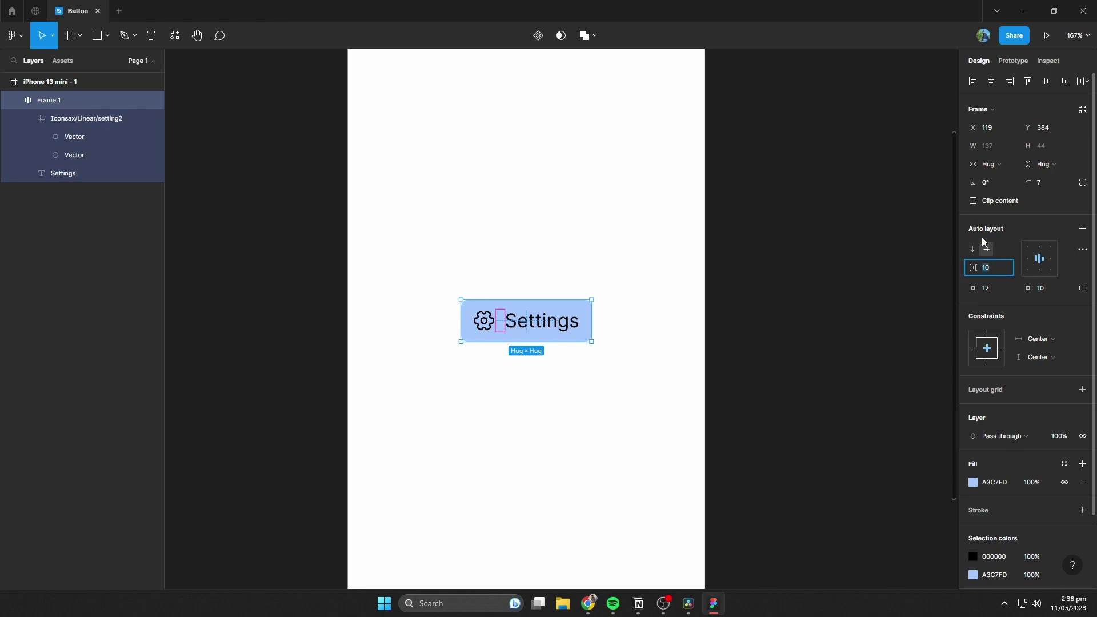
{"action": "type", "text": "20"}
{"action": "key", "text": "Return"}
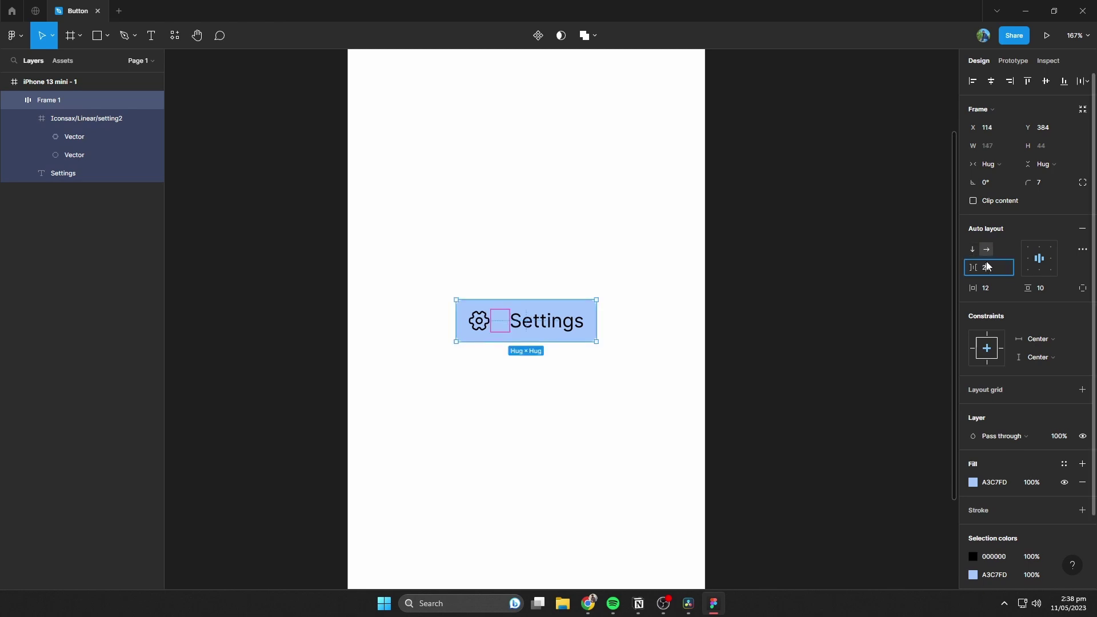
{"action": "type", "text": "10"}
{"action": "key", "text": "Return"}
Set the button's horizontal padding to 16
{"action": "left_click", "coordinate": [733, 387]}
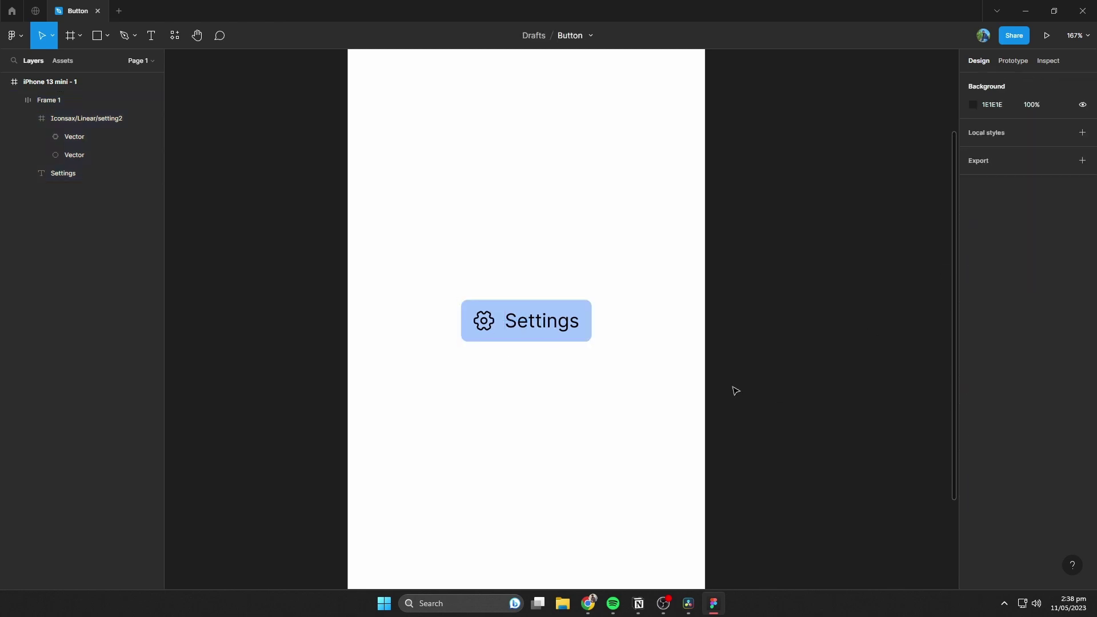
{"action": "left_click", "coordinate": [578, 313]}
{"action": "left_click", "coordinate": [989, 290]}
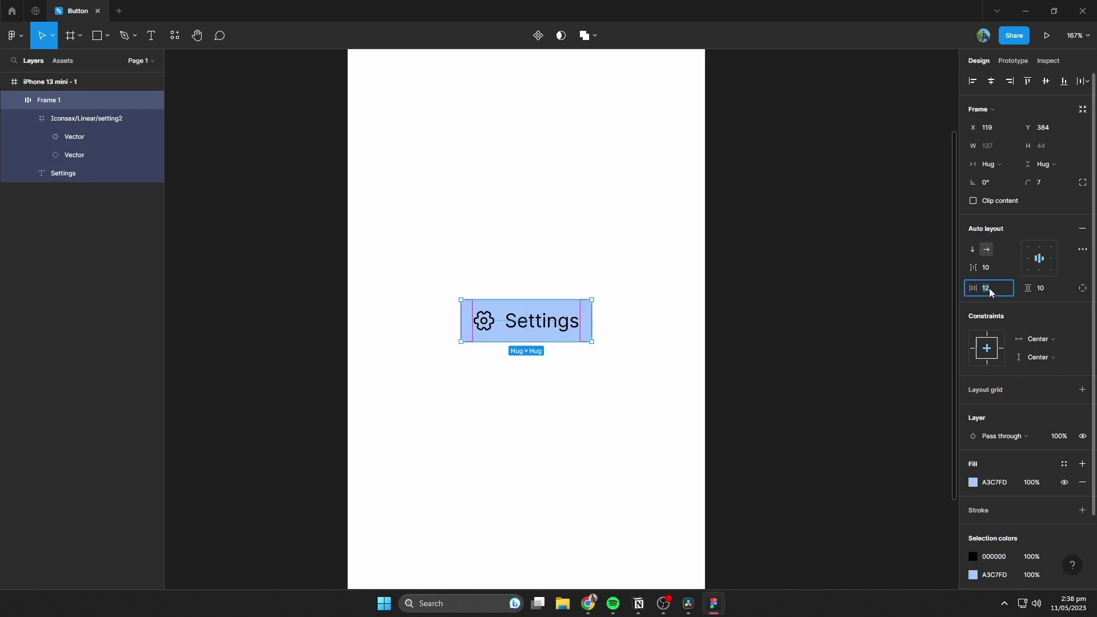
{"action": "type", "text": "16"}
{"action": "key", "text": "Return"}
{"action": "left_click", "coordinate": [778, 328]}
{"action": "left_click", "coordinate": [556, 335]}
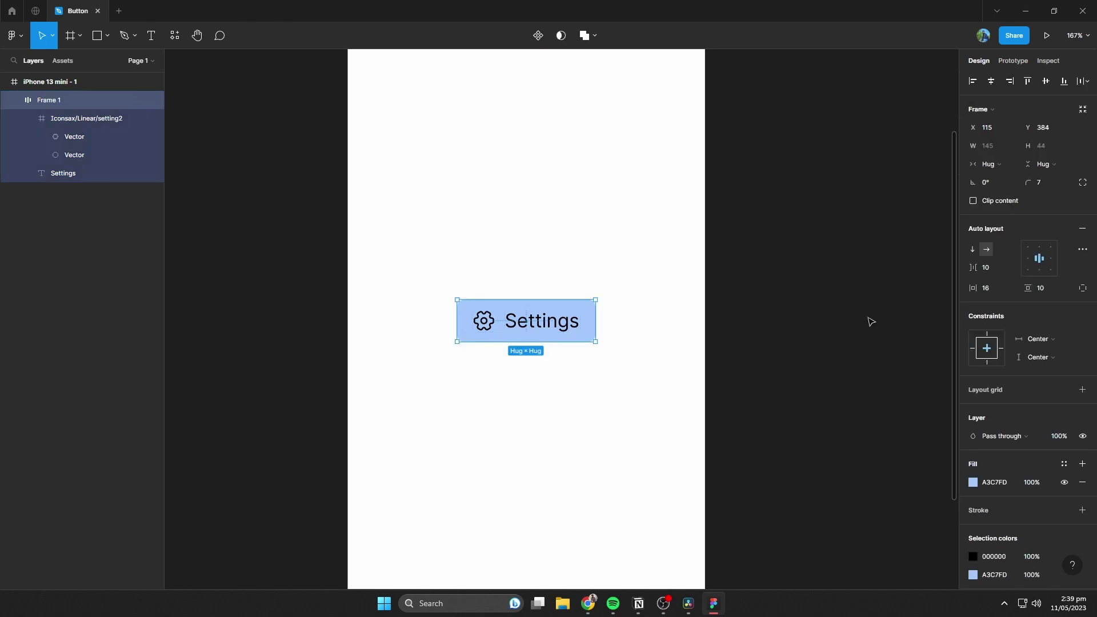
{"action": "scroll", "coordinate": [600, 141], "scroll_direction": "down", "scroll_amount": 5}
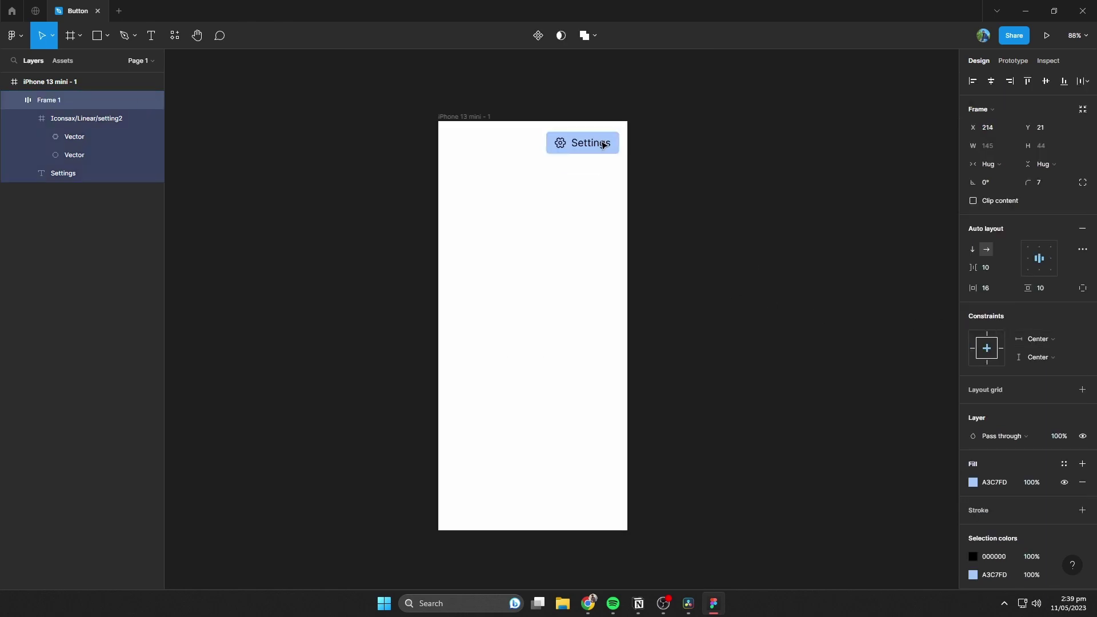
Move the Settings button toward the phone frame's top-right corner, nudging it 10 px left
{"action": "key", "text": "Escape"}
{"action": "left_click", "coordinate": [492, 119]}
{"action": "left_click", "coordinate": [595, 152]}
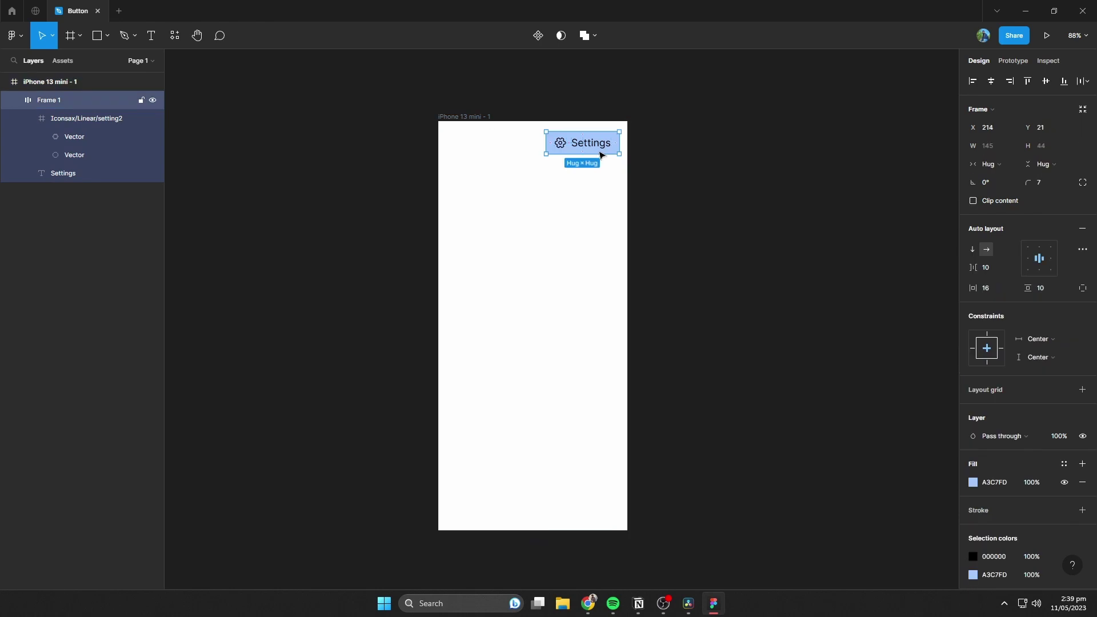
{"action": "left_click_drag", "start_coordinate": [600, 154], "coordinate": [607, 143]}
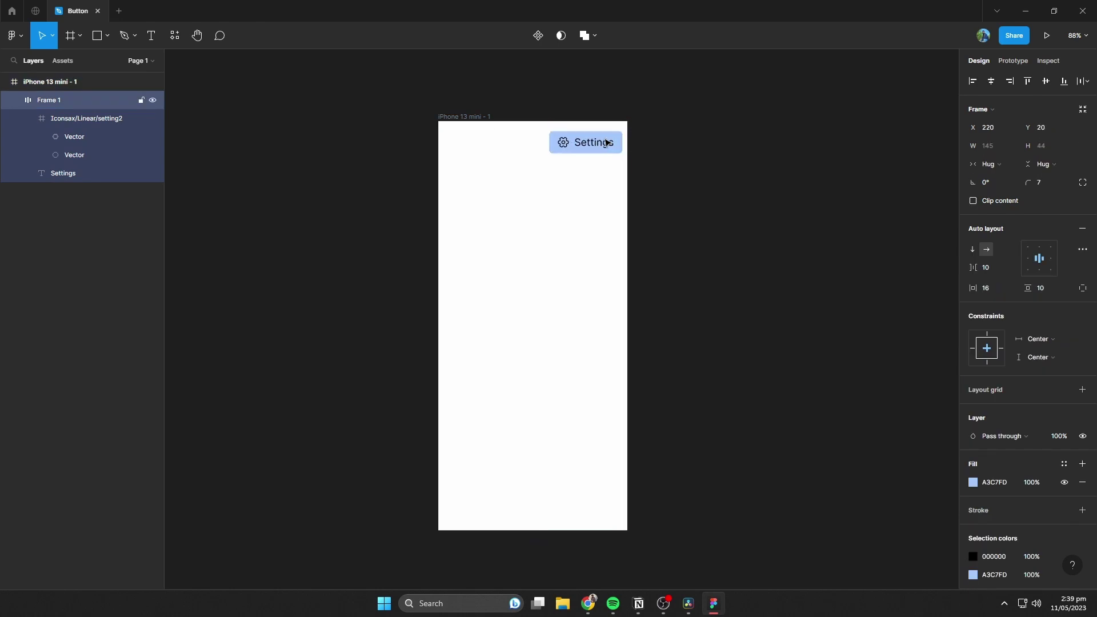
{"action": "key", "text": "shift+Left"}
{"action": "key", "text": "Escape"}
{"action": "left_click", "coordinate": [611, 146]}
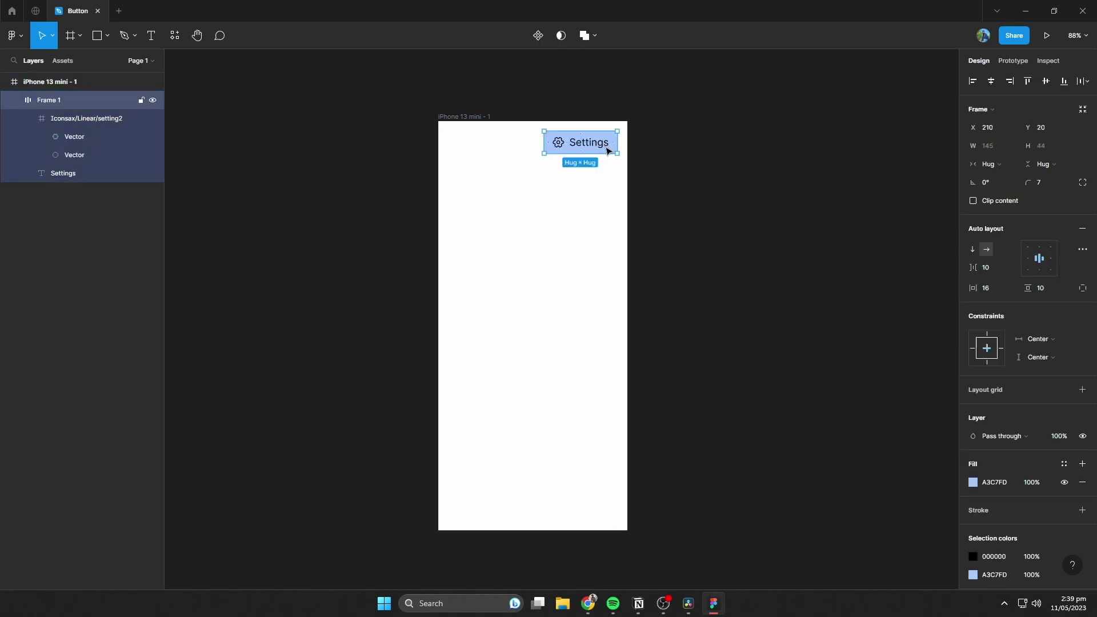
Set Right and Top constraints, test by resizing the phone frame, then centre the button horizontally
{"action": "left_click", "coordinate": [1002, 349]}
{"action": "left_click", "coordinate": [438, 121]}
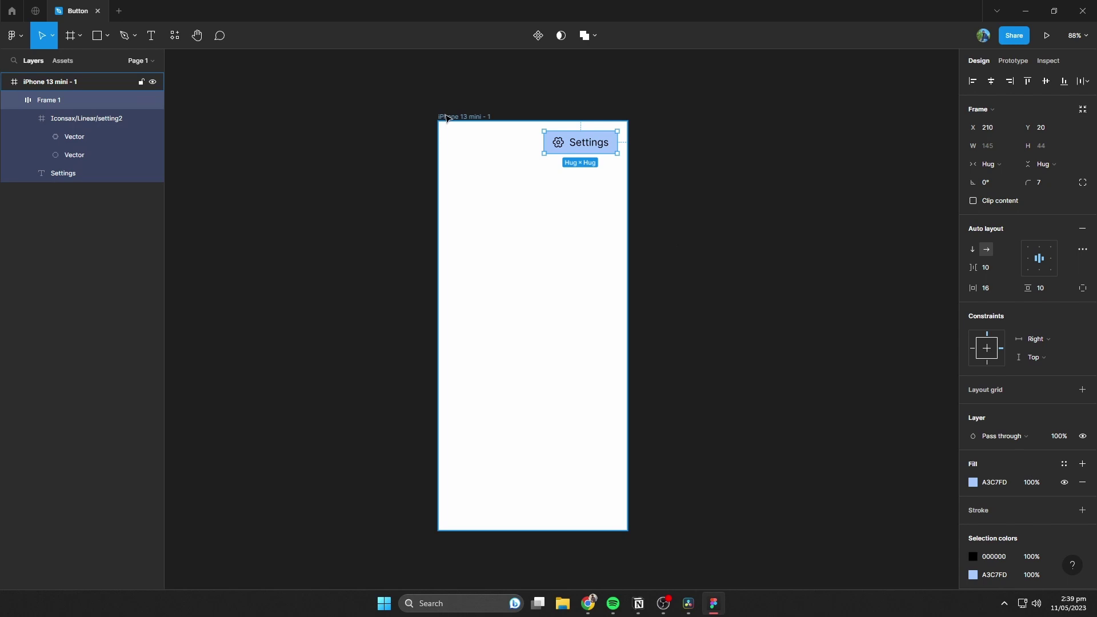
{"action": "mouse_move", "coordinate": [627, 530]}
{"action": "left_mouse_down"}
{"action": "mouse_move", "coordinate": [529, 438]}
{"action": "mouse_move", "coordinate": [619, 509]}
{"action": "mouse_move", "coordinate": [622, 420]}
{"action": "mouse_move", "coordinate": [531, 443]}
{"action": "mouse_move", "coordinate": [661, 504]}
{"action": "mouse_move", "coordinate": [678, 529]}
{"action": "mouse_move", "coordinate": [634, 531]}
{"action": "left_mouse_up"}
{"action": "left_click", "coordinate": [582, 150]}
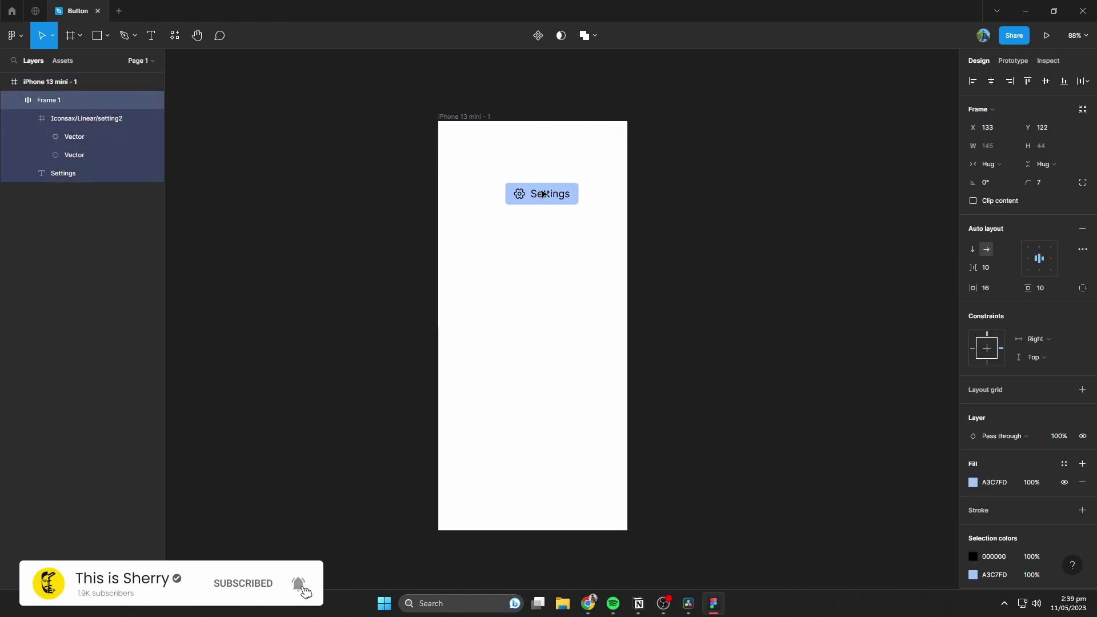
{"action": "left_click", "coordinate": [990, 81]}
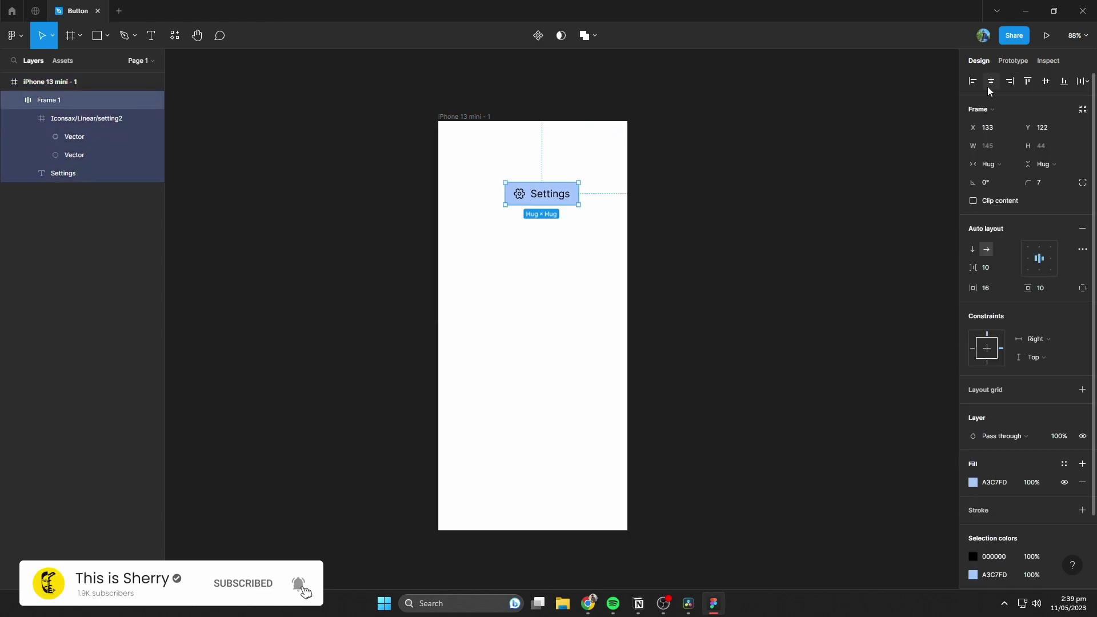
Centre the button vertically, then duplicate it just below the original
{"action": "left_click", "coordinate": [1043, 83]}
{"action": "scroll", "coordinate": [561, 225], "scroll_direction": "up", "scroll_amount": 3}
{"action": "key", "text": "Escape"}
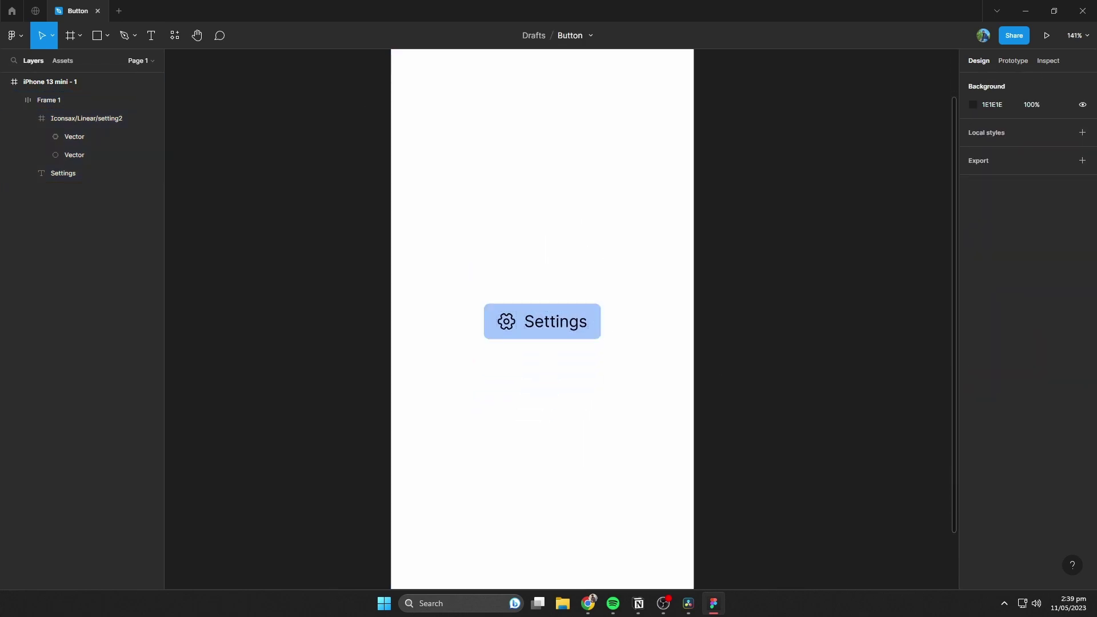
{"action": "left_click", "coordinate": [563, 337]}
{"action": "left_click_drag", "start_coordinate": [563, 337], "coordinate": [566, 389]}
Make the duplicate's gear icon and label white FFFFFF and fill it dark blue 215AB1
{"action": "scroll", "coordinate": [565, 389], "scroll_direction": "up", "scroll_amount": 3}
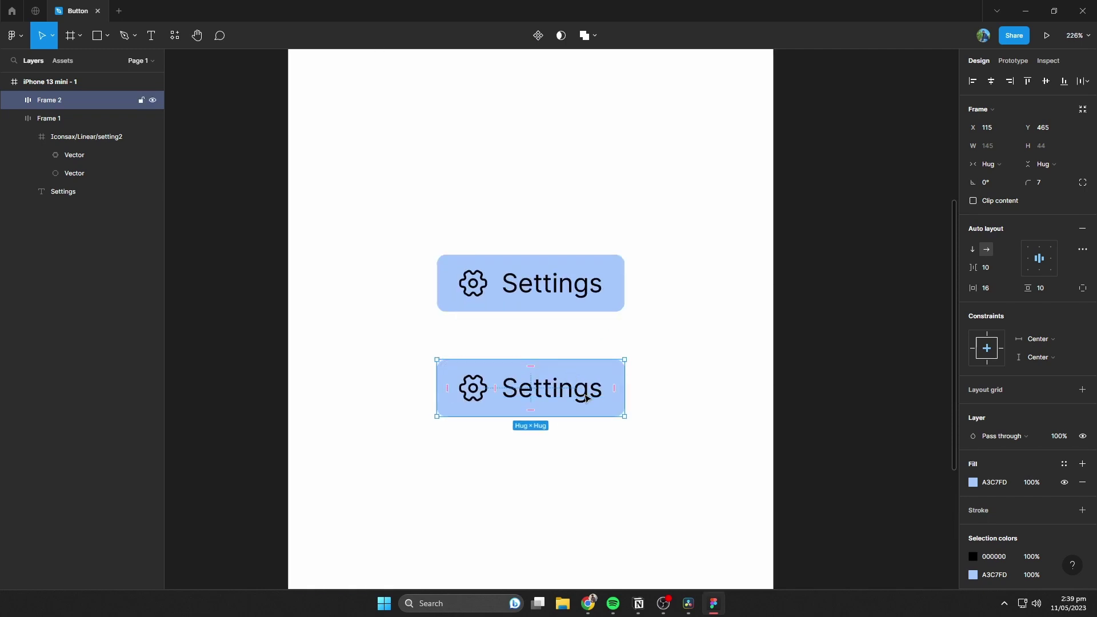
{"action": "double_click", "coordinate": [587, 398]}
{"action": "left_click", "coordinate": [484, 401], "text": "shift"}
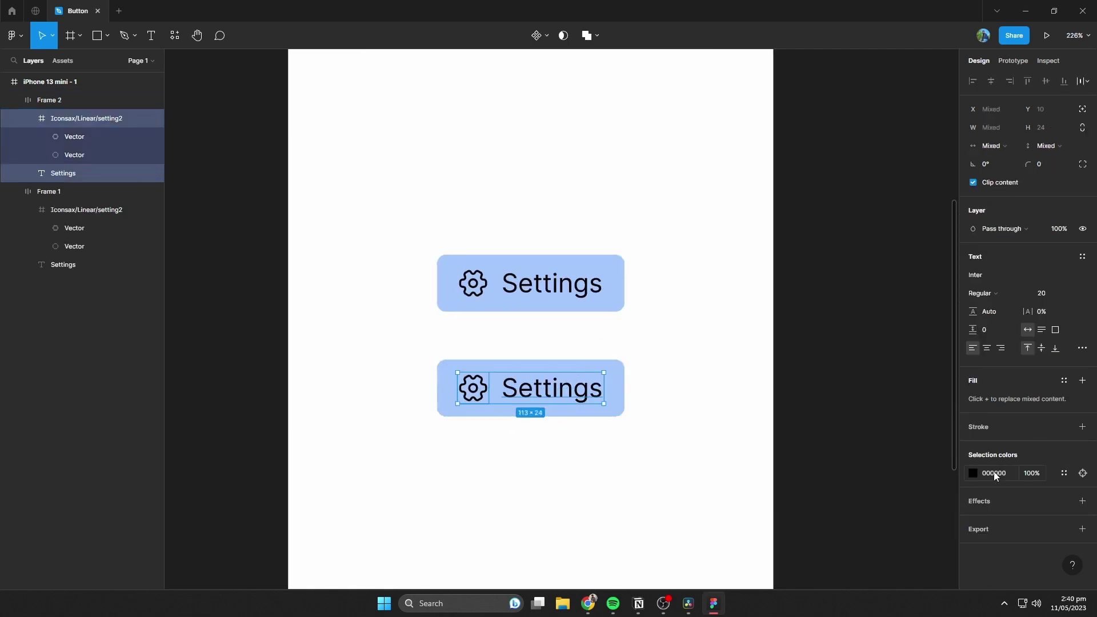
{"action": "left_click", "coordinate": [972, 472]}
{"action": "key", "text": "Escape"}
{"action": "left_click", "coordinate": [973, 485]}
{"action": "left_click_drag", "start_coordinate": [900, 340], "coordinate": [876, 359]}
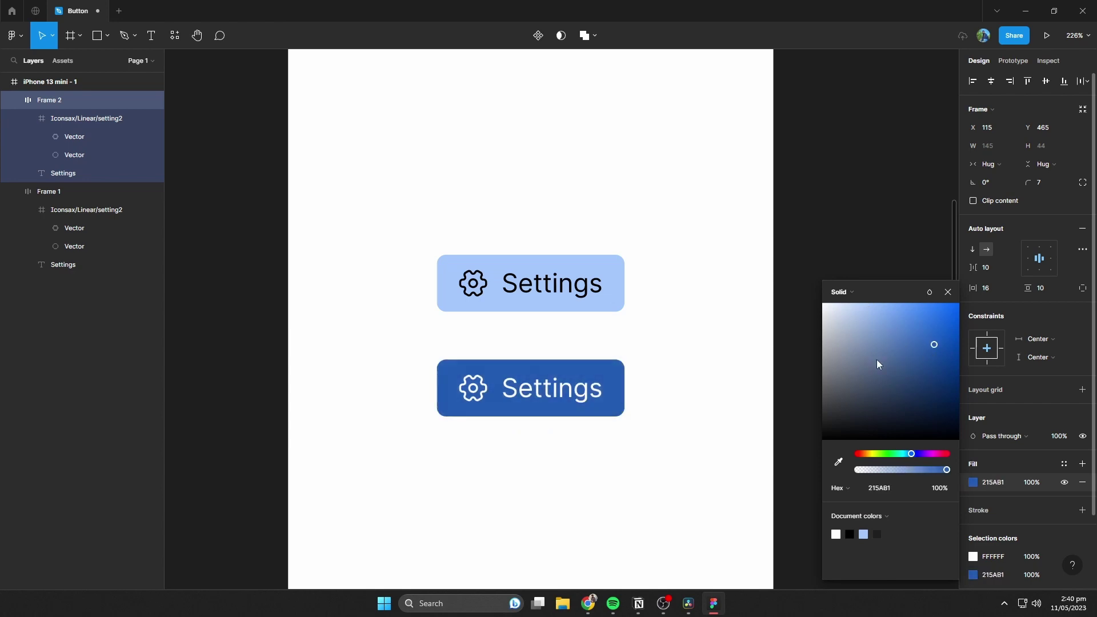
{"action": "left_click", "coordinate": [663, 380]}
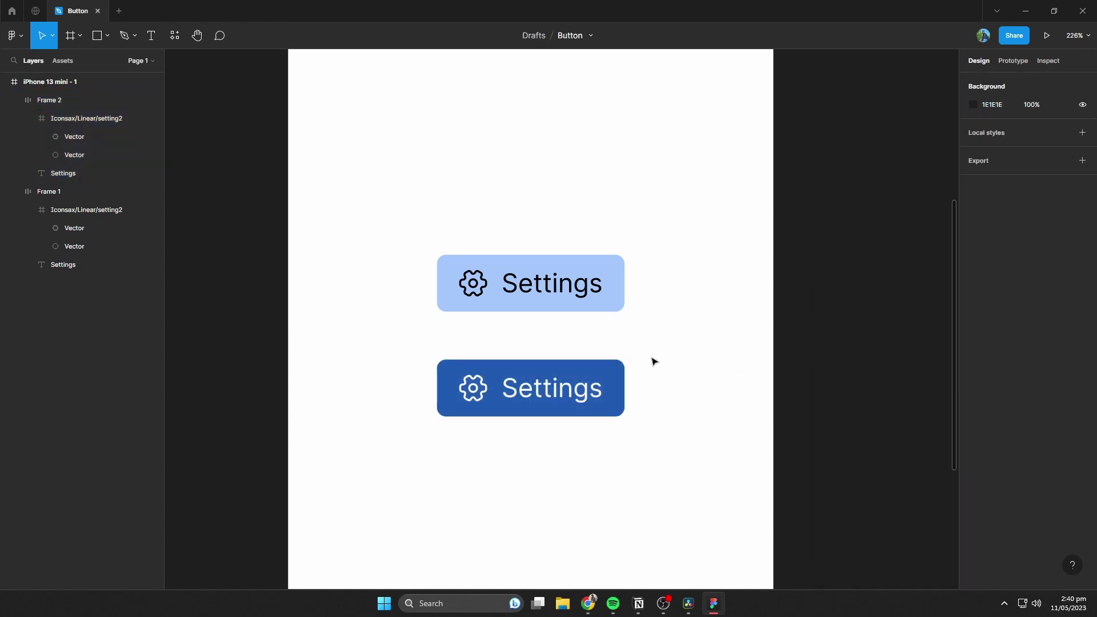
Select both buttons, then just the top light-blue one
{"action": "left_click_drag", "start_coordinate": [710, 204], "coordinate": [369, 444]}
{"action": "left_click", "coordinate": [602, 482]}
{"action": "left_click_drag", "start_coordinate": [665, 457], "coordinate": [567, 293]}
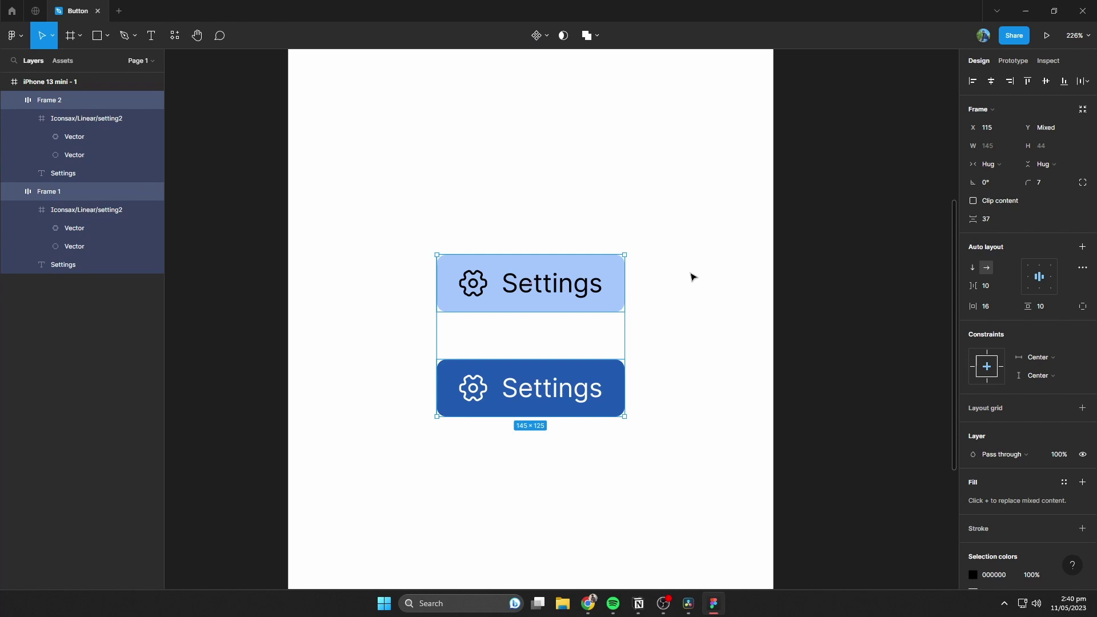
{"action": "left_click", "coordinate": [531, 274]}
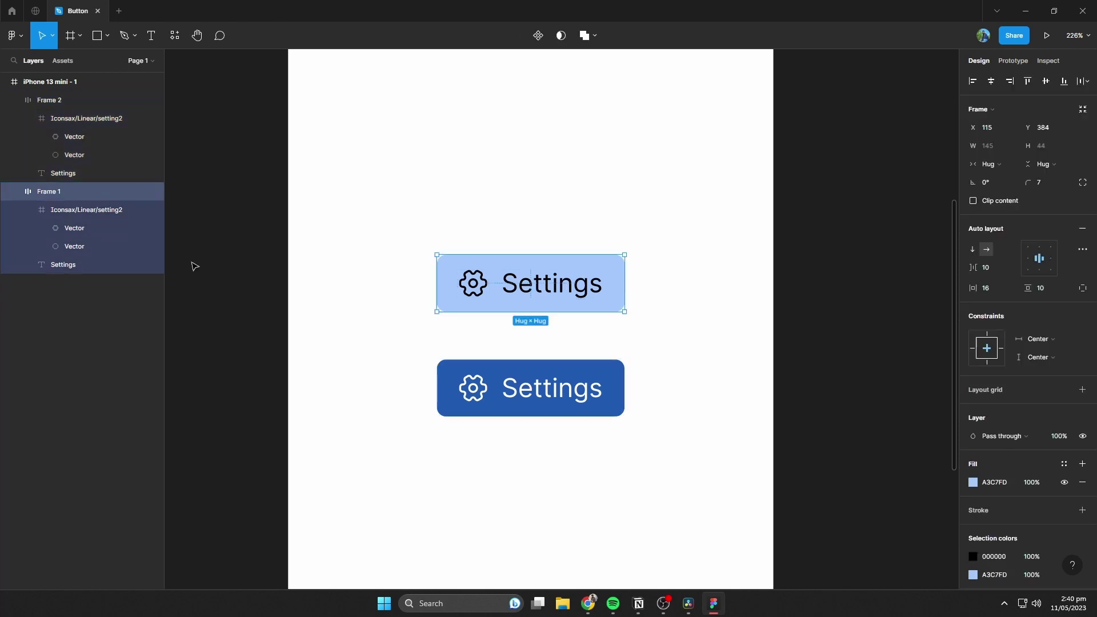
Rename the top button layer 'Settings' and the lower one 'Hover'
{"action": "double_click", "coordinate": [48, 194]}
{"action": "type", "text": "Setti"}
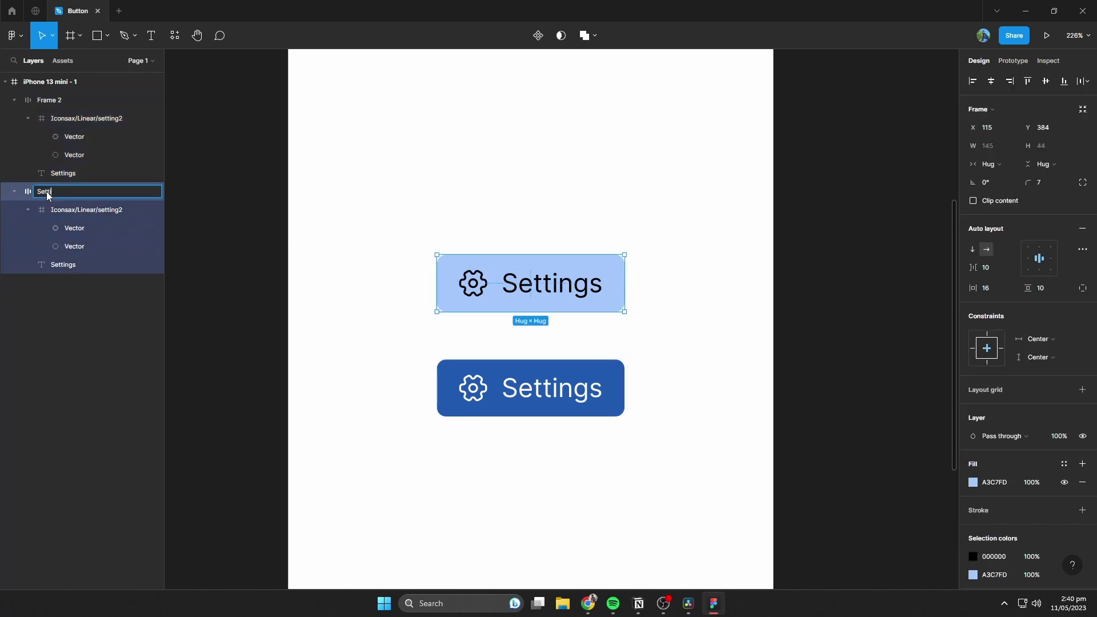
{"action": "type", "text": "ngs"}
{"action": "key", "text": "Return"}
{"action": "double_click", "coordinate": [55, 101]}
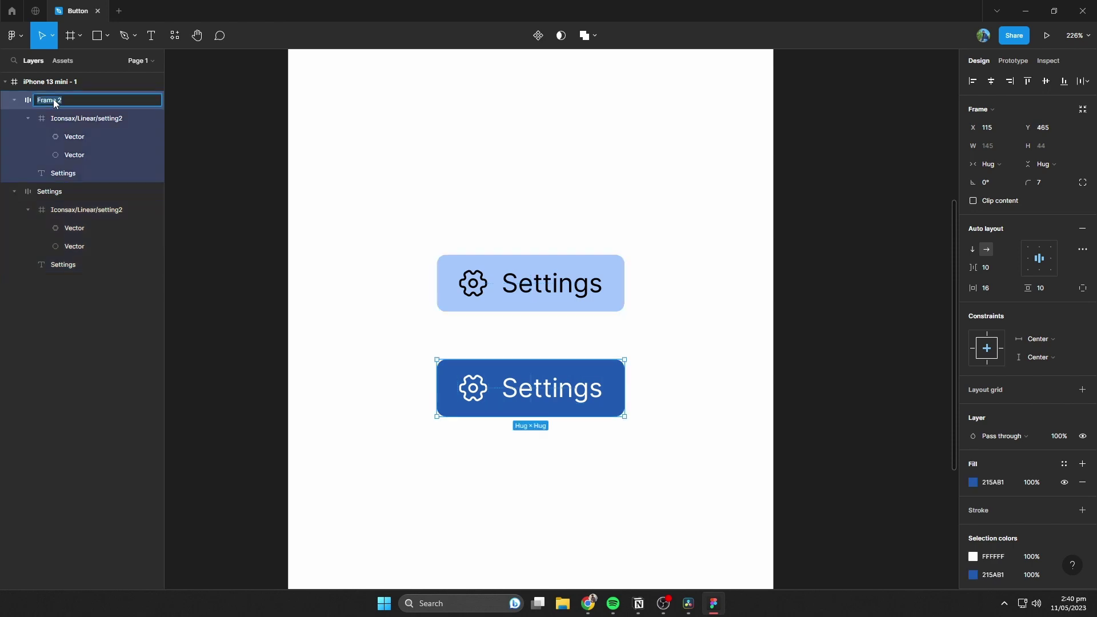
{"action": "type", "text": "Hover"}
{"action": "key", "text": "Return"}
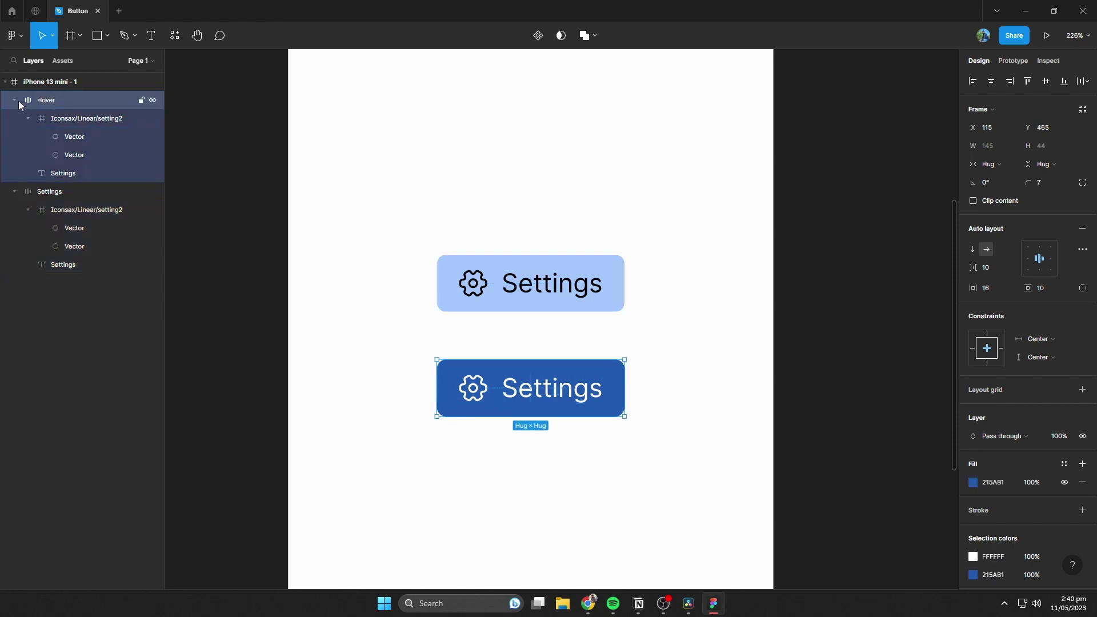
{"action": "left_click", "coordinate": [15, 100]}
Combine the Settings and Hover buttons into a component set
{"action": "left_click", "coordinate": [21, 121]}
{"action": "left_click_drag", "start_coordinate": [674, 423], "coordinate": [381, 159]}
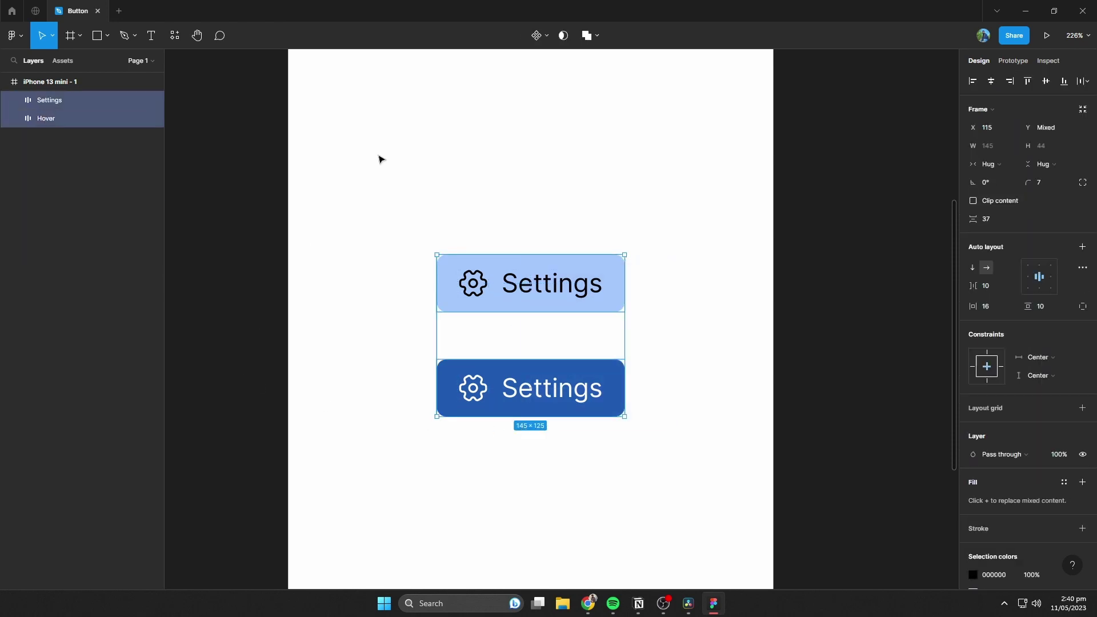
{"action": "left_click", "coordinate": [547, 37]}
{"action": "left_click", "coordinate": [537, 92]}
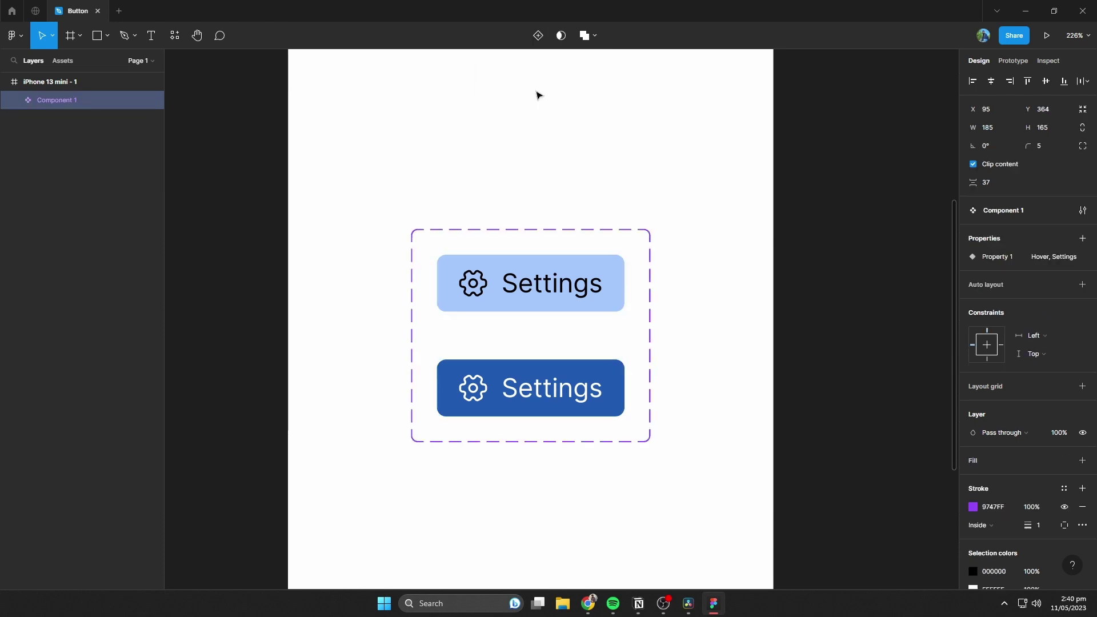
{"action": "scroll", "coordinate": [566, 280], "scroll_direction": "down", "scroll_amount": 3}
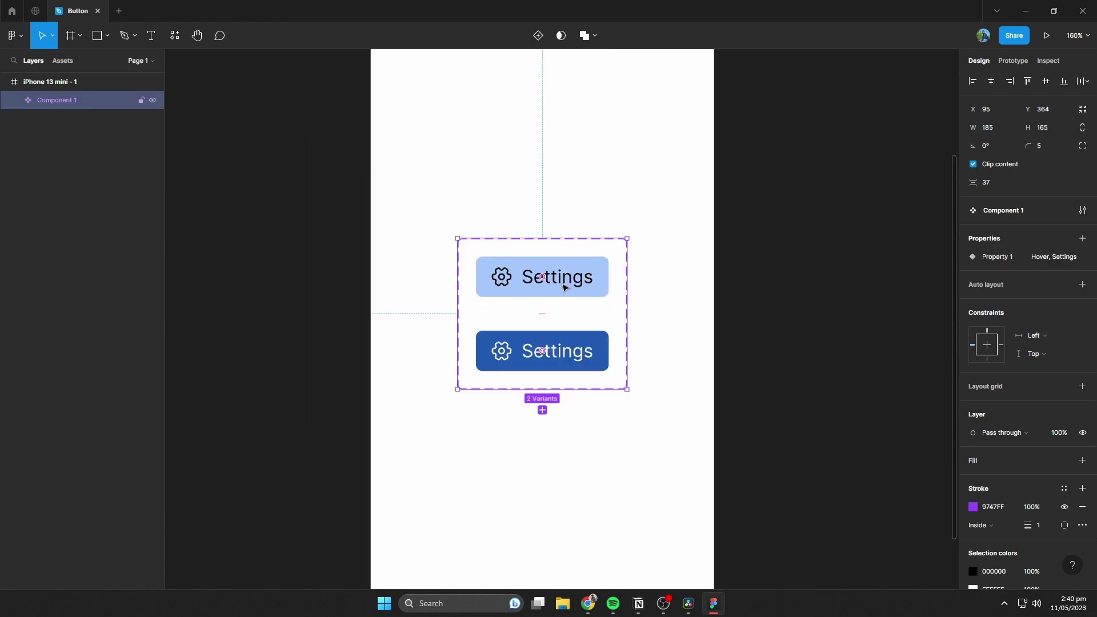
{"action": "left_click", "coordinate": [1022, 62]}
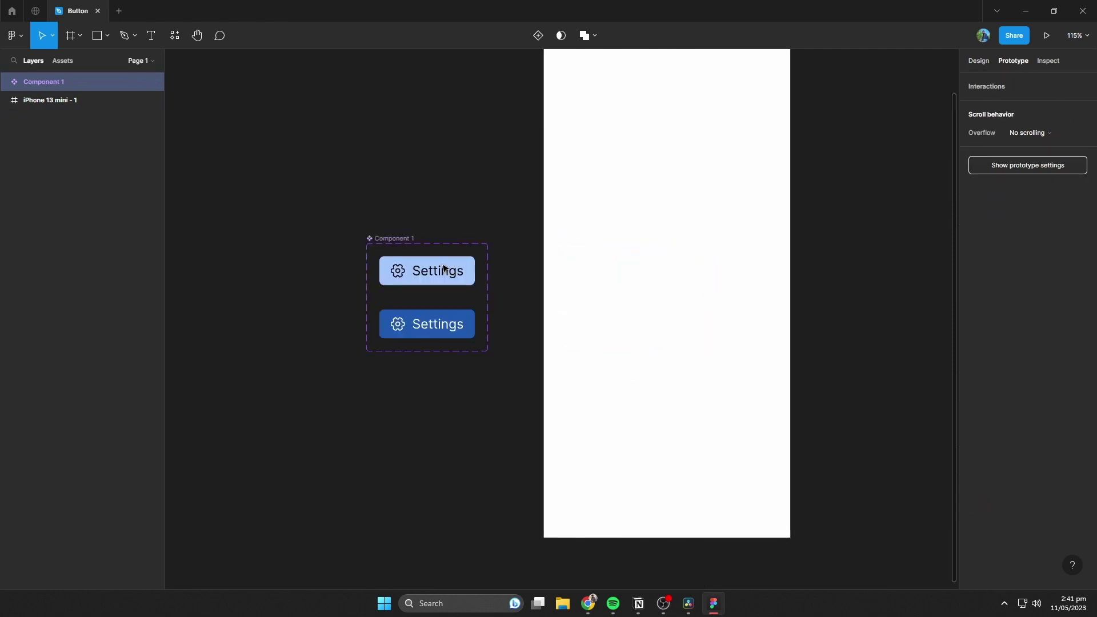
Link the Settings variant to Hover on While hovering, using Smart animate with Gentle easing, 800ms
{"action": "scroll", "coordinate": [425, 294], "scroll_direction": "up", "scroll_amount": 5}
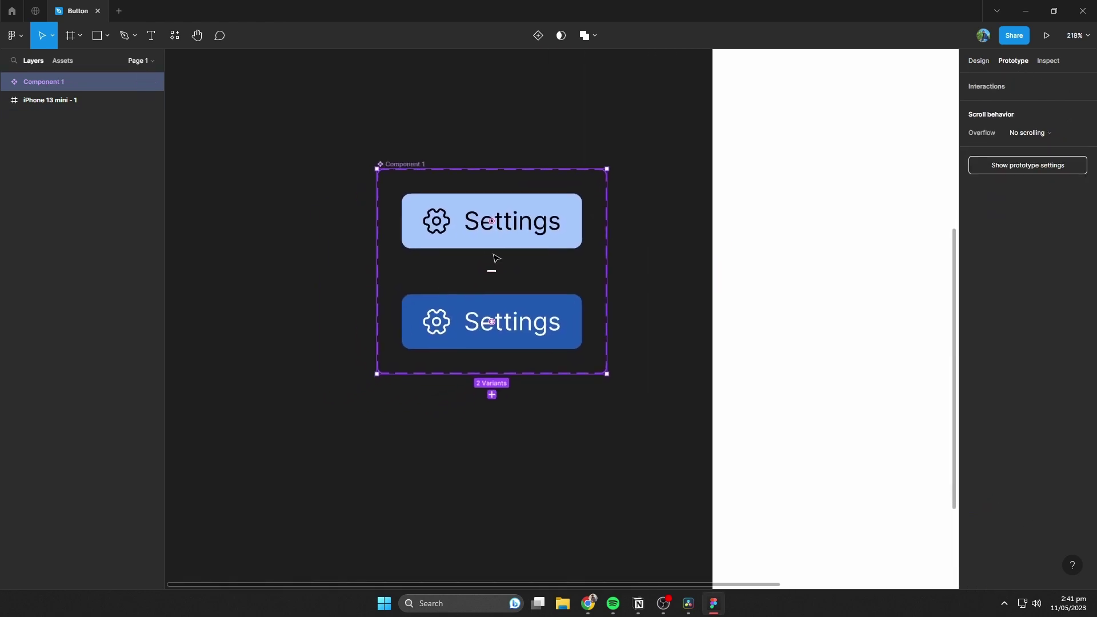
{"action": "left_click_drag", "start_coordinate": [491, 250], "coordinate": [498, 307]}
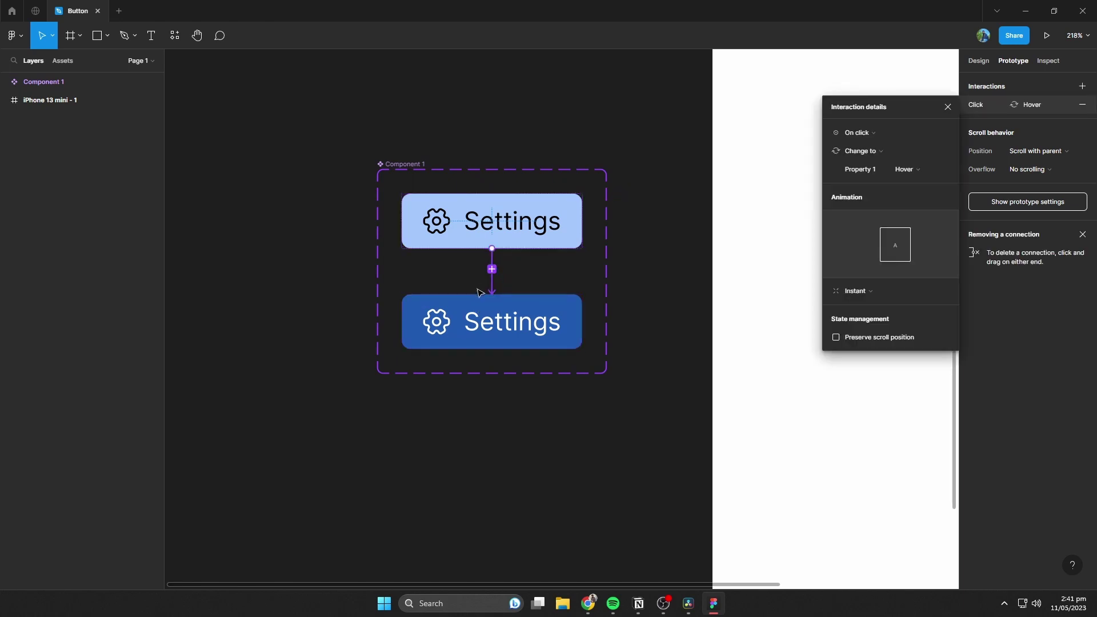
{"action": "left_click", "coordinate": [872, 135]}
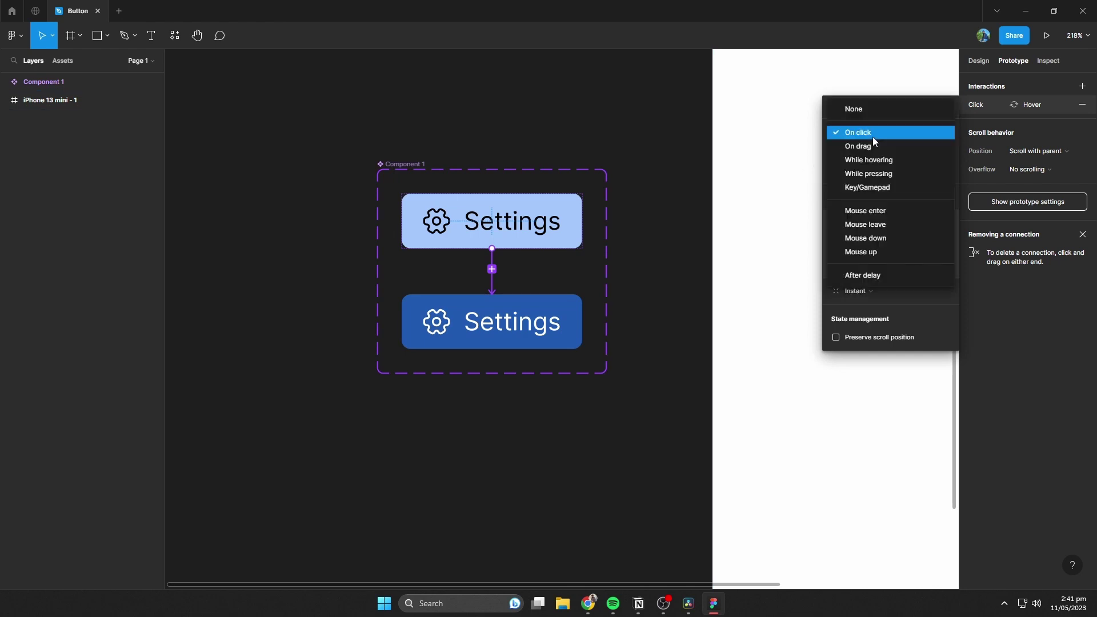
{"action": "left_click", "coordinate": [862, 162]}
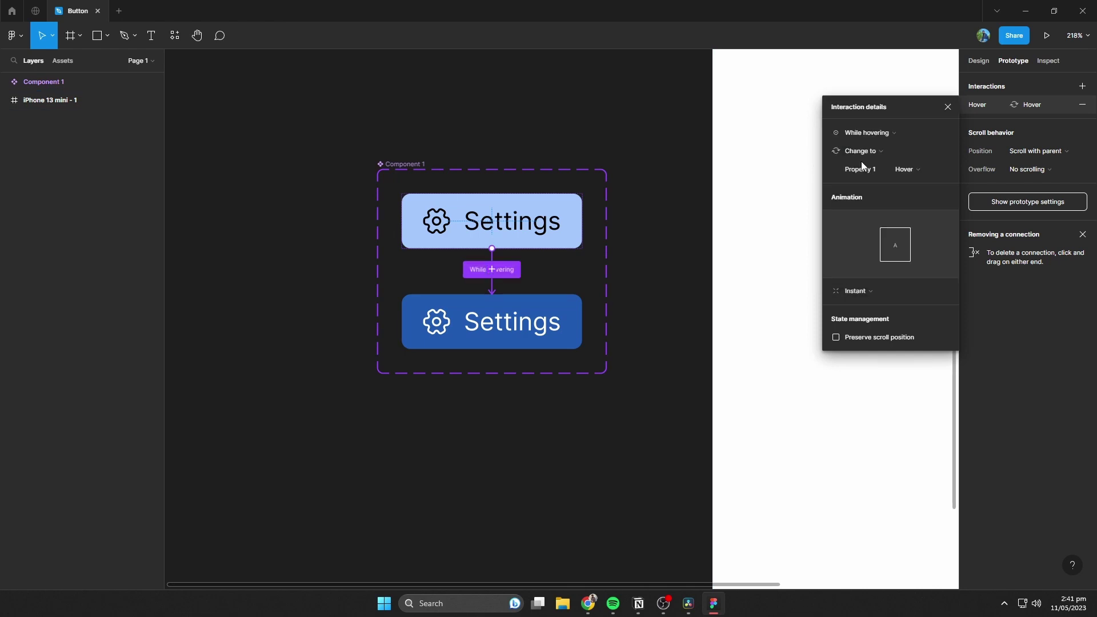
{"action": "left_click", "coordinate": [862, 295]}
{"action": "left_click", "coordinate": [859, 318]}
{"action": "left_click", "coordinate": [862, 311]}
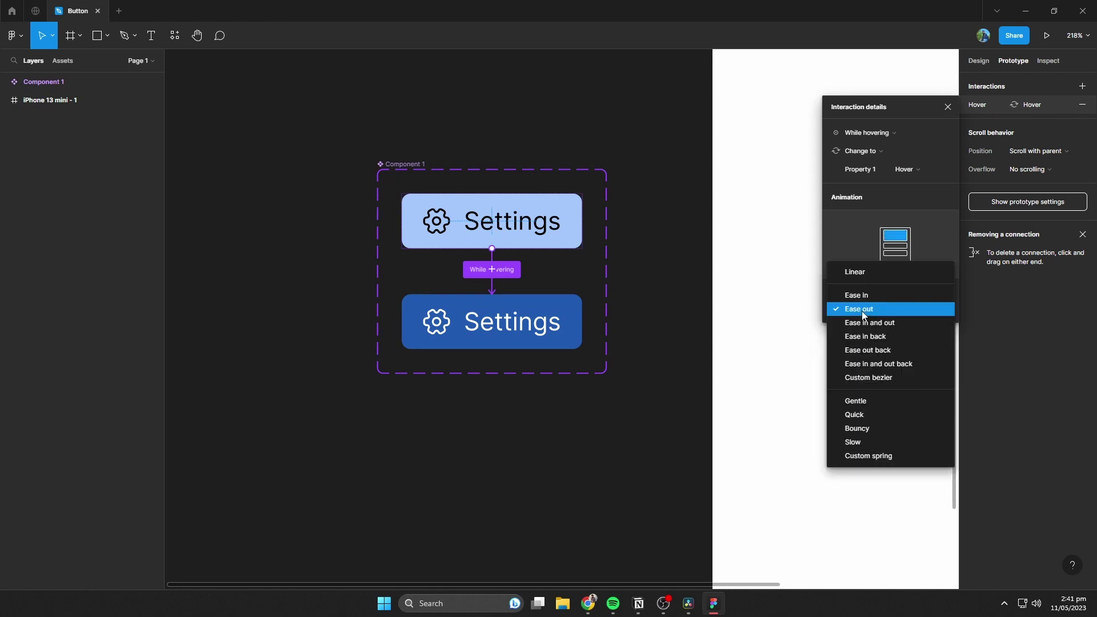
{"action": "left_click", "coordinate": [855, 401]}
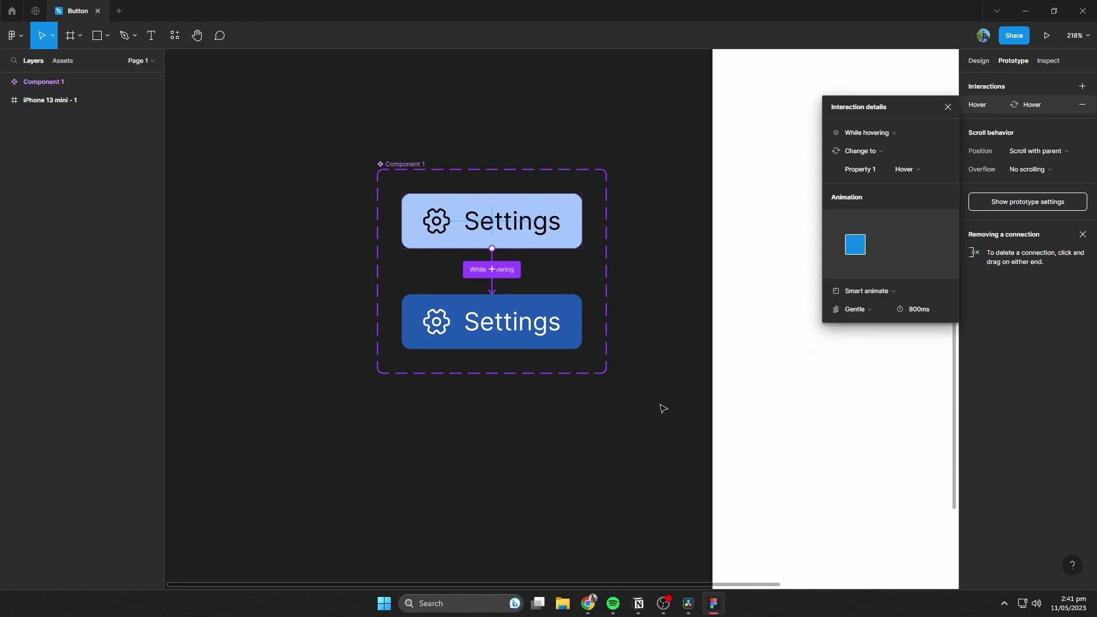
{"action": "left_click", "coordinate": [80, 47]}
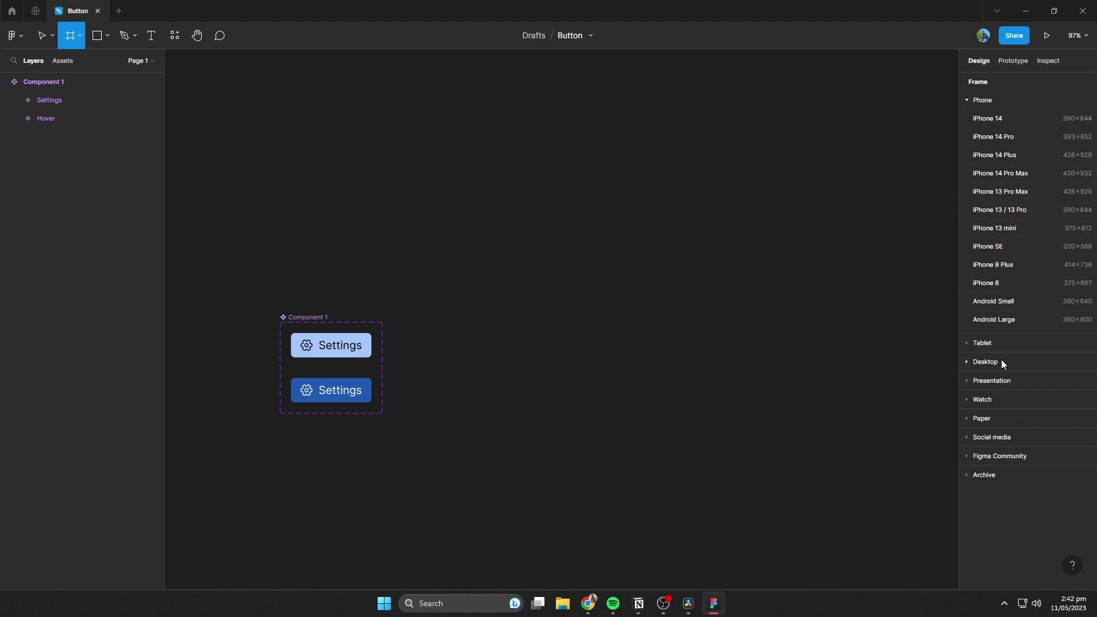
Add a Desktop 1440×1024 frame, shrink it to 333×315, and move it beside the component set
{"action": "left_click", "coordinate": [979, 343]}
{"action": "left_click", "coordinate": [980, 217]}
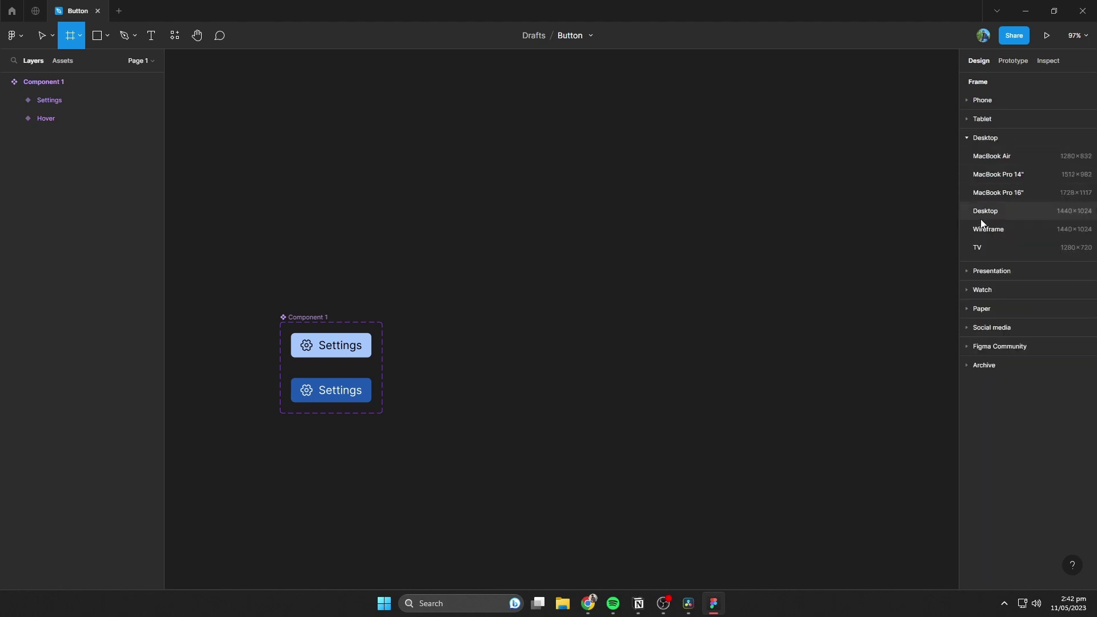
{"action": "left_click", "coordinate": [1036, 211]}
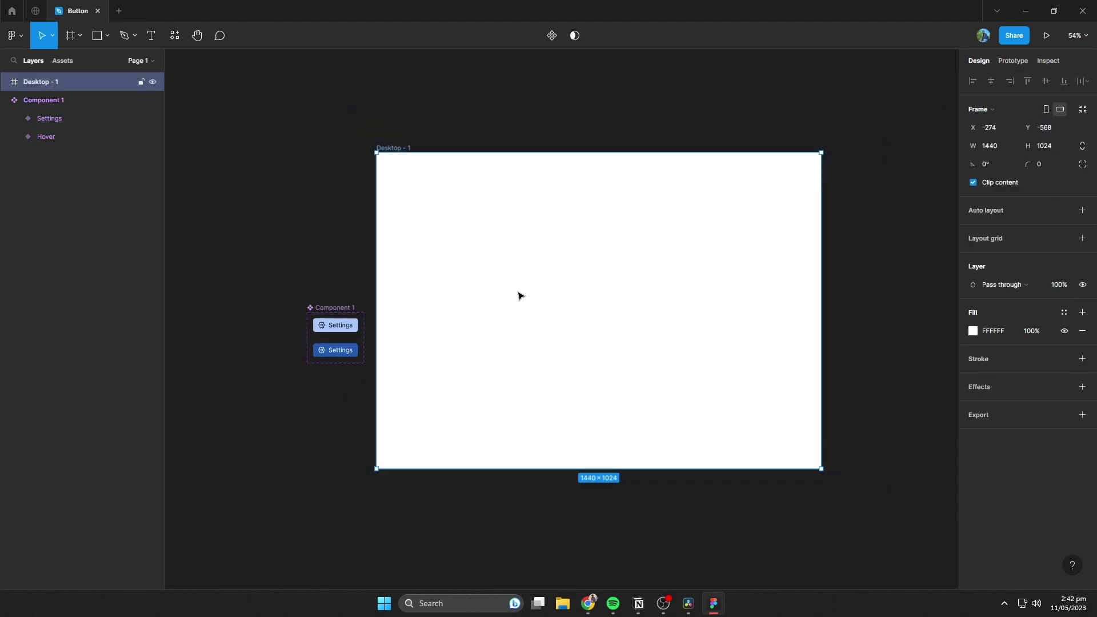
{"action": "left_click_drag", "start_coordinate": [820, 468], "coordinate": [479, 249]}
{"action": "left_click_drag", "start_coordinate": [393, 149], "coordinate": [424, 292]}
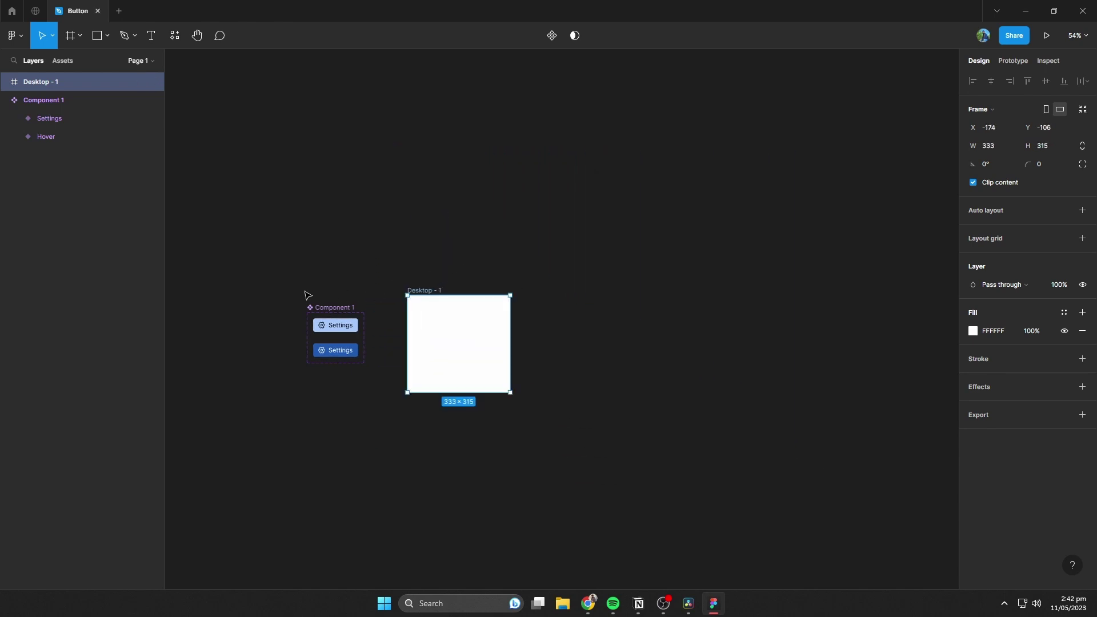
Drag a Settings button instance from the local components into the Desktop frame
{"action": "left_click", "coordinate": [64, 61]}
{"action": "scroll", "coordinate": [501, 399], "scroll_direction": "up", "scroll_amount": 5}
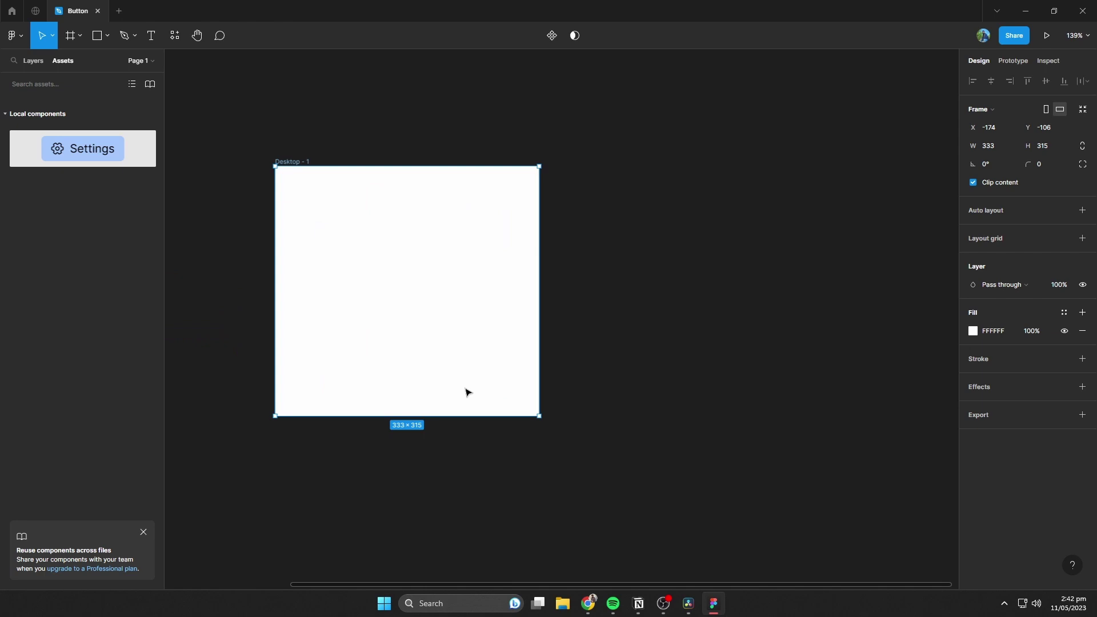
{"action": "left_click_drag", "start_coordinate": [83, 149], "coordinate": [419, 337]}
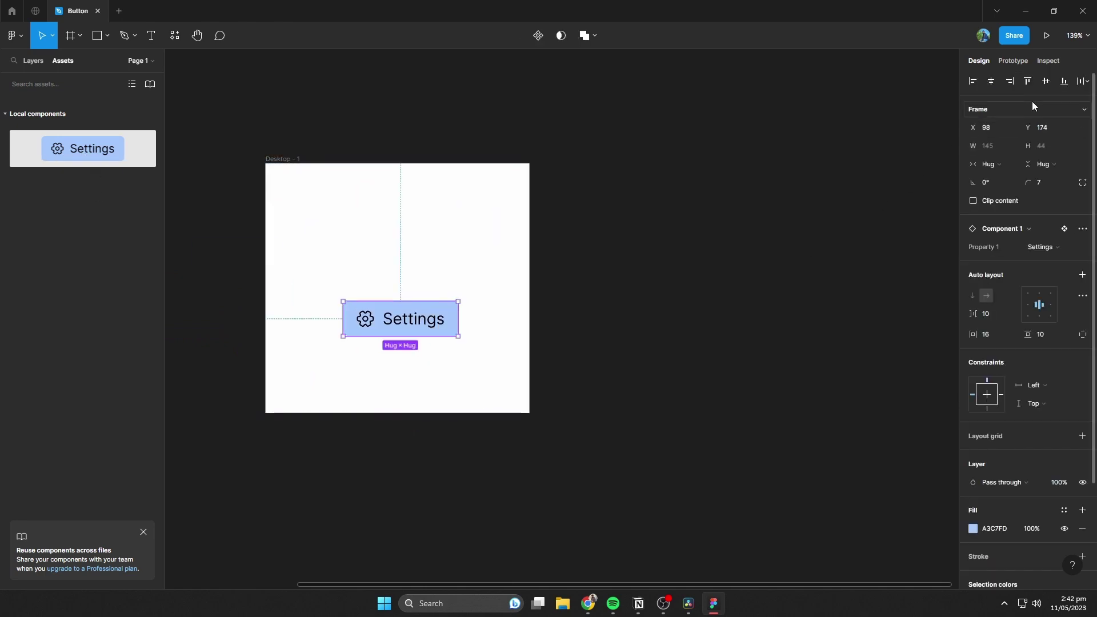
{"action": "scroll", "coordinate": [449, 264], "scroll_direction": "up", "scroll_amount": 3}
Centre the Settings button horizontally in Desktop - 1 and dismiss the 'Reuse components across files' tip
{"action": "left_click_drag", "start_coordinate": [535, 269], "coordinate": [611, 270]}
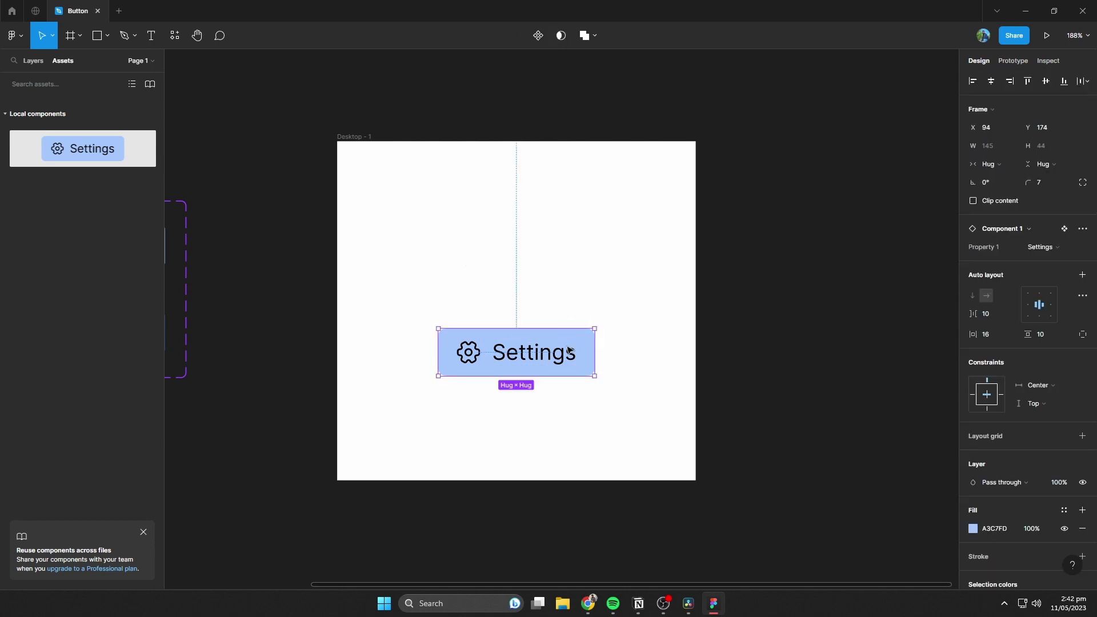
{"action": "left_click", "coordinate": [144, 532]}
{"action": "left_click", "coordinate": [644, 392]}
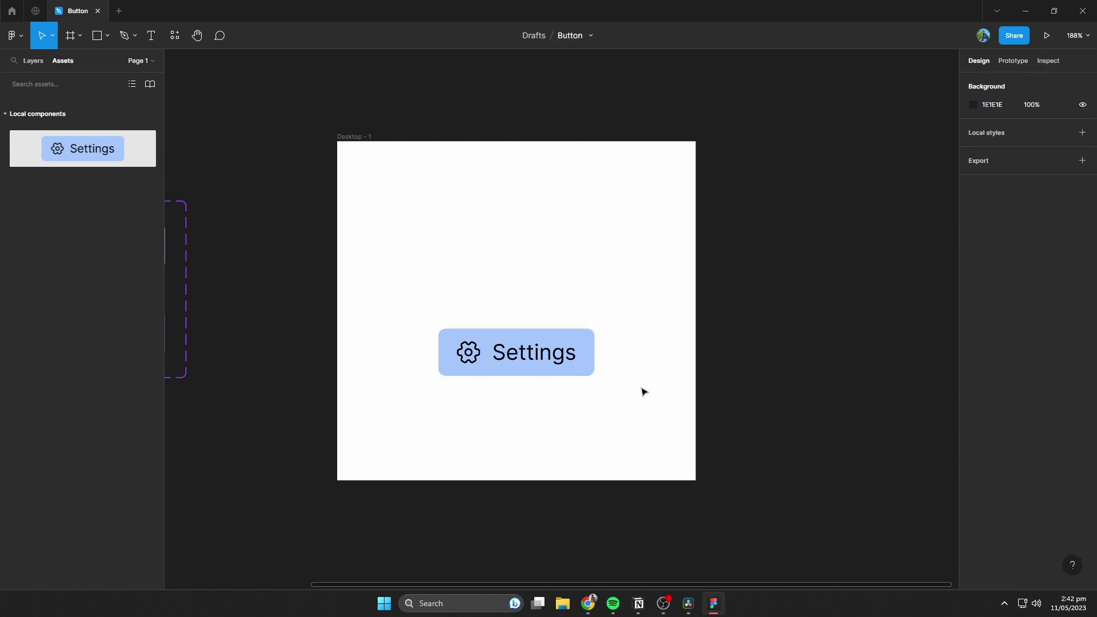